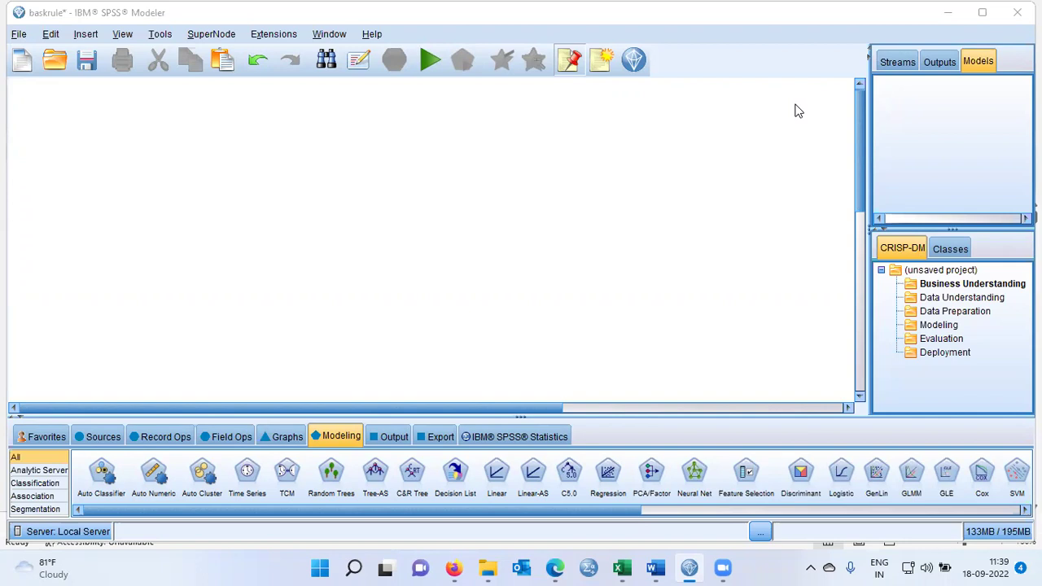
# Step: Switch to the BASKETS1n workbook in Excel and examine the customer fields from cardid through age
pyautogui.moveTo(627, 568)
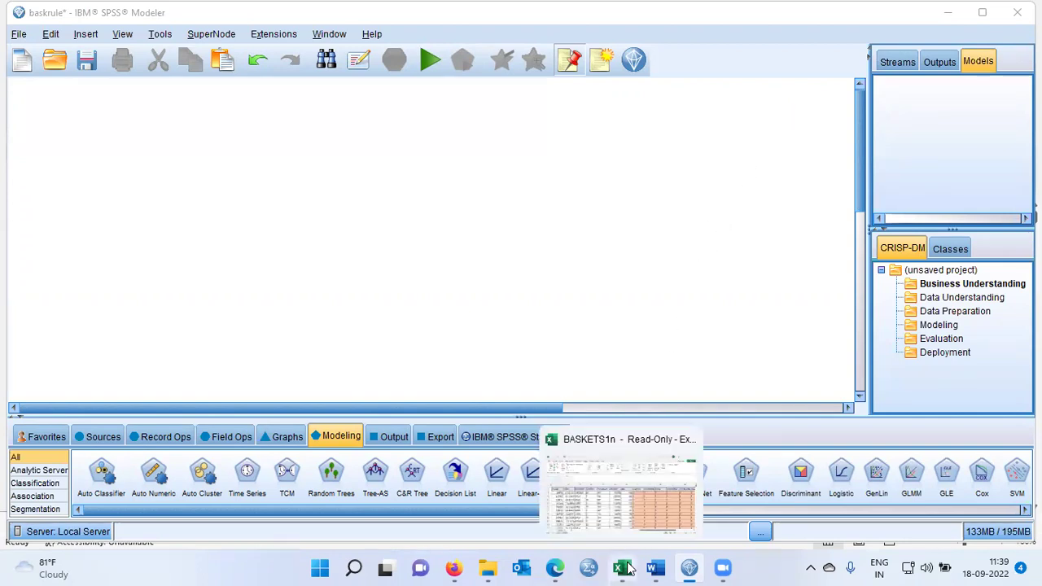
pyautogui.click(619, 511)
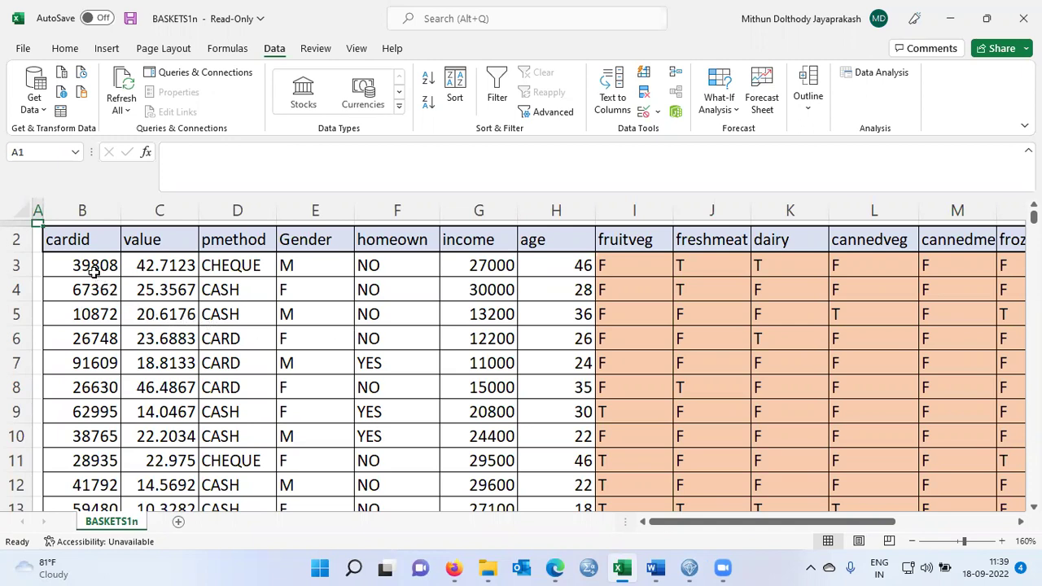
pyautogui.click(89, 240)
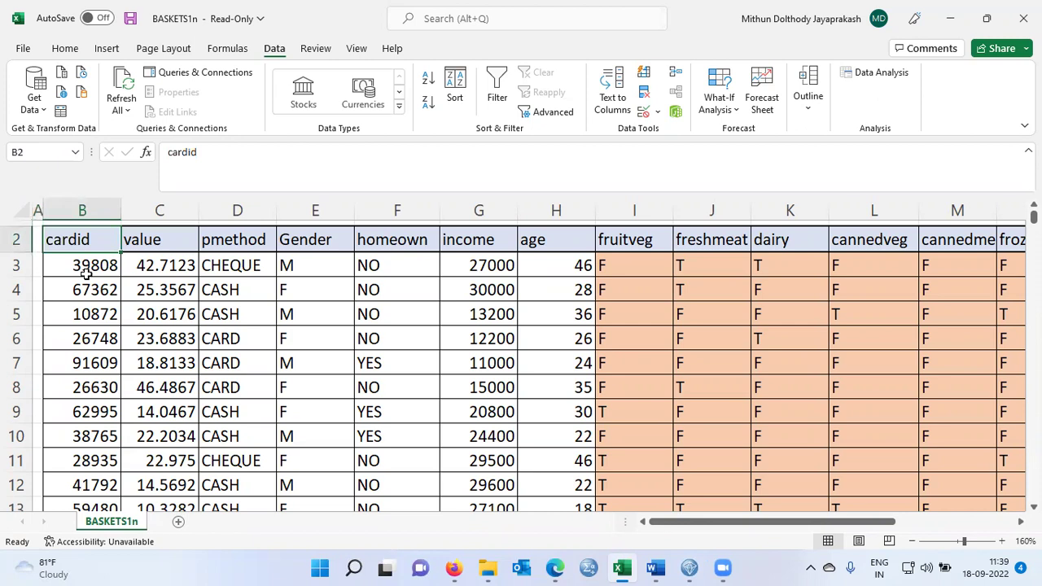
pyautogui.press('Right')
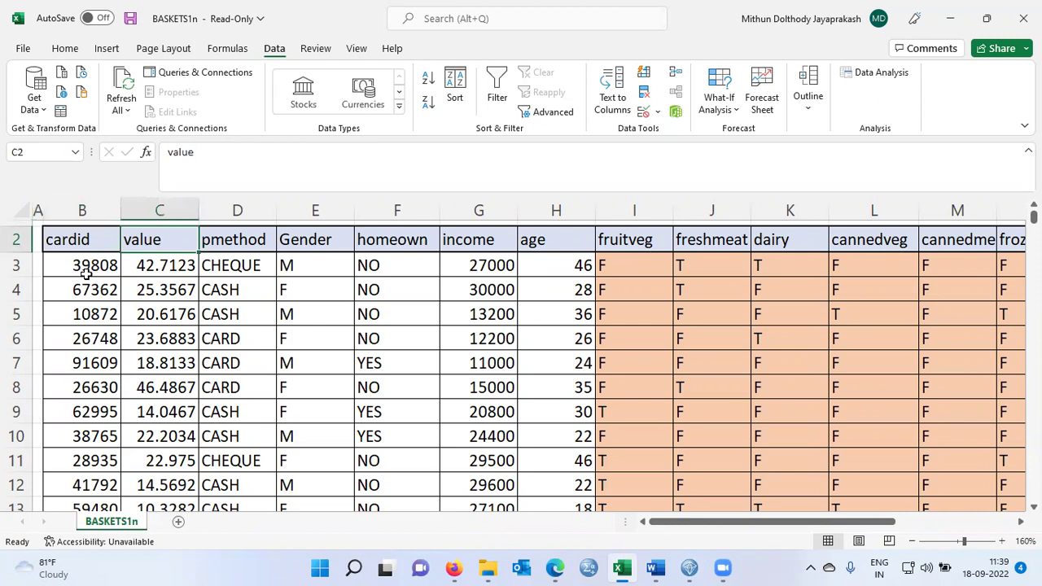
pyautogui.press('Right')
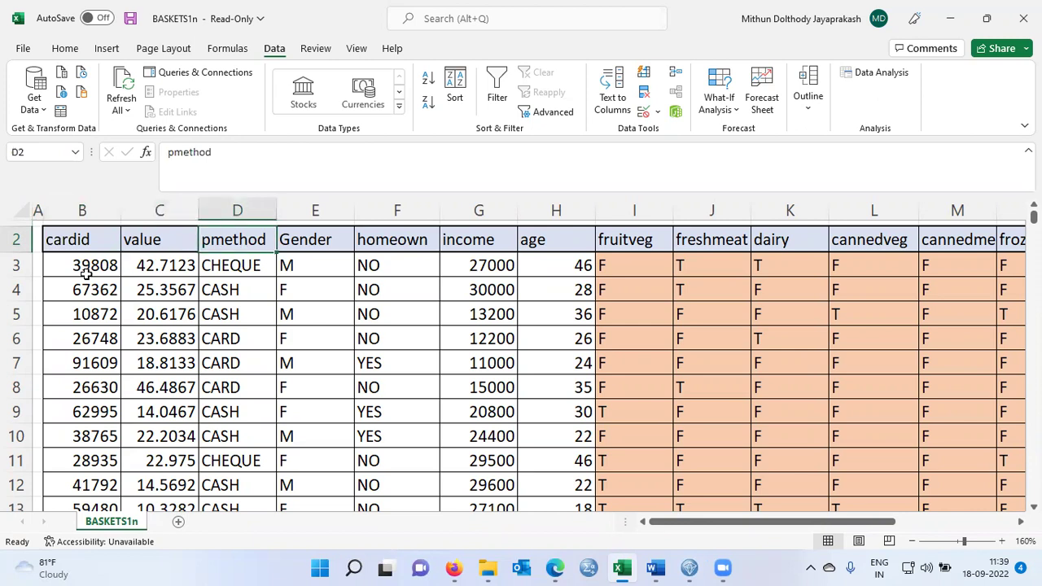
pyautogui.press('Right')
pyautogui.press('Right')
pyautogui.press('Right')
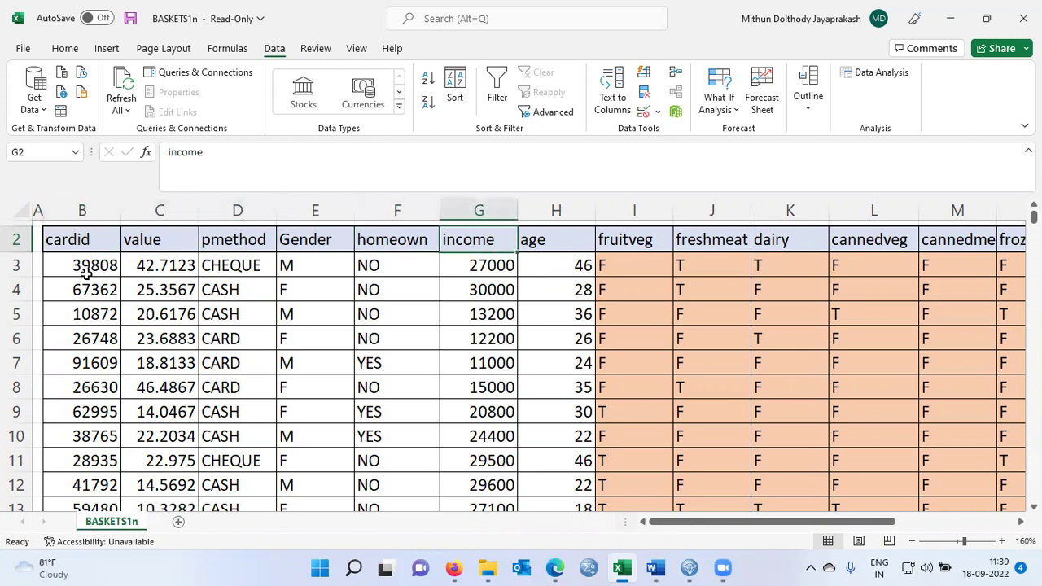
pyautogui.press('Right')
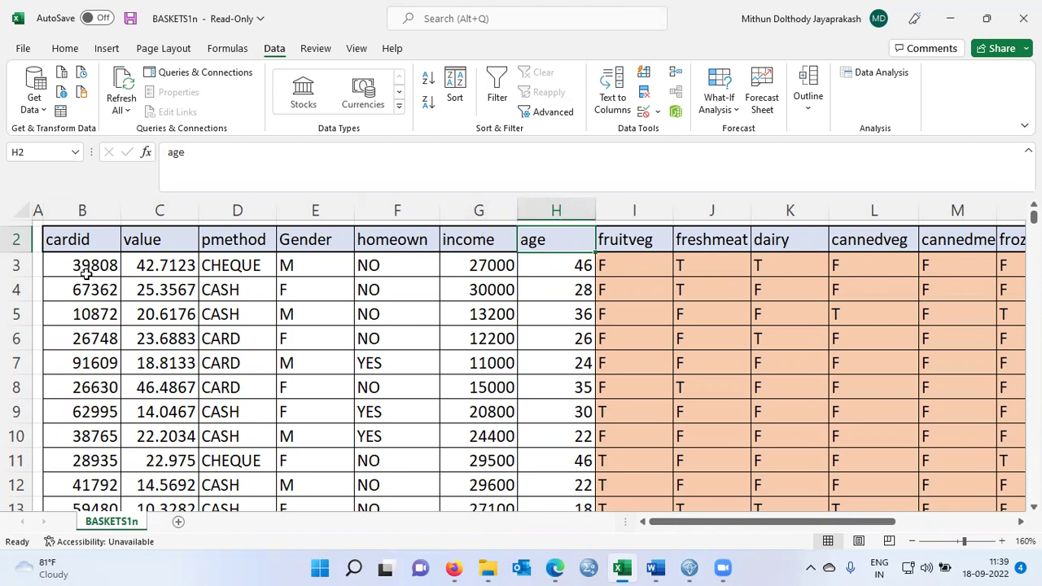
# Step: Examine the product purchase columns from fruitveg through confectionery and their T/F values in the first record
pyautogui.press('Right')
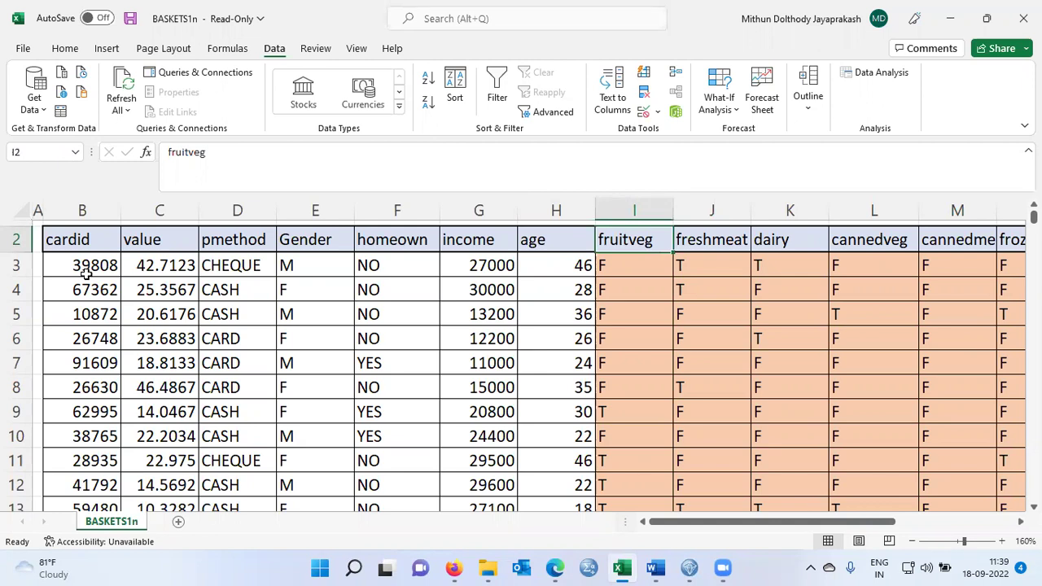
pyautogui.press('Right')
pyautogui.press('Right')
pyautogui.press('Right')
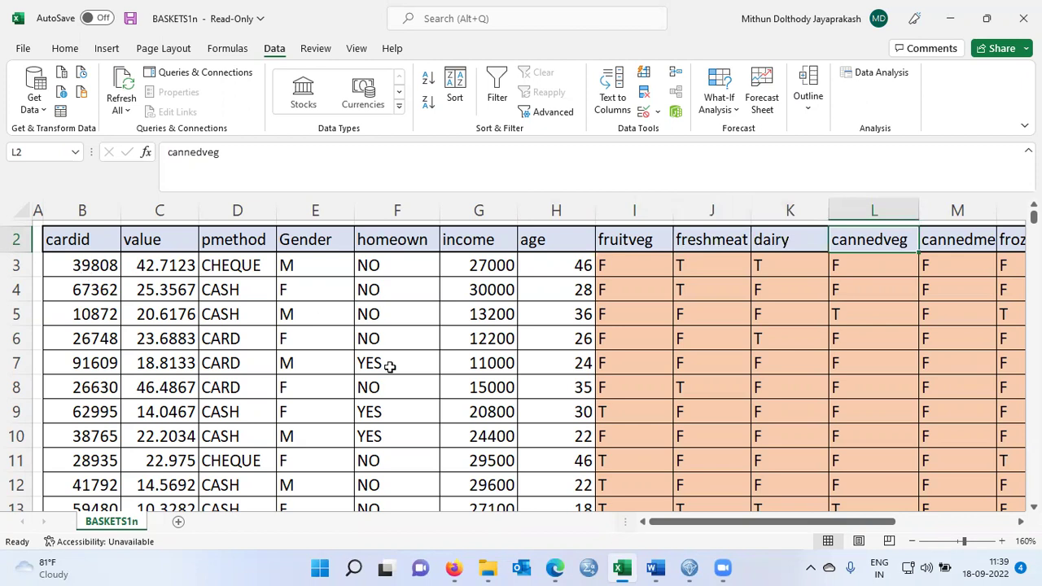
pyautogui.hscroll(5, 529, 367)
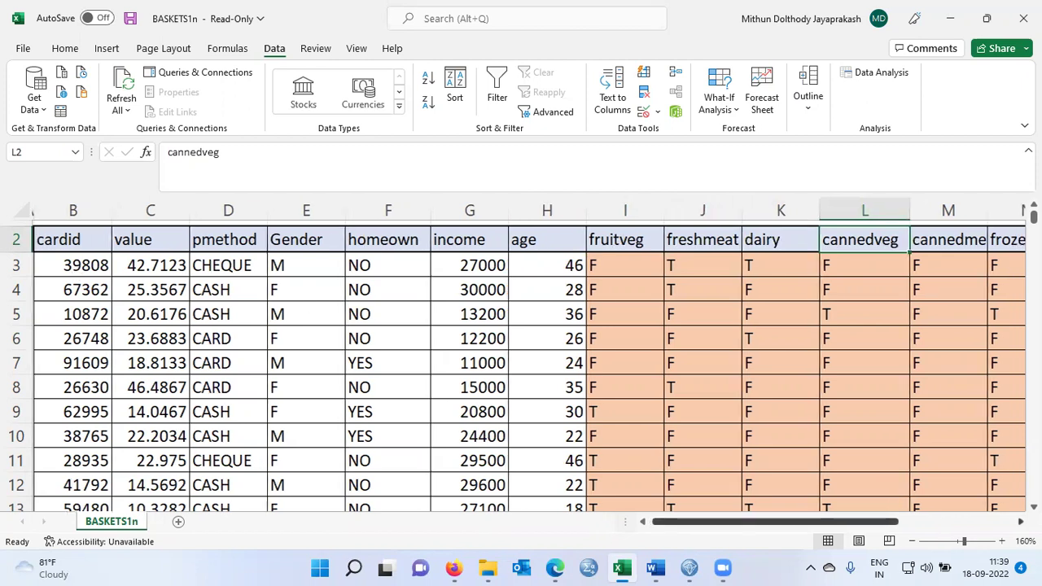
pyautogui.hscroll(2, 529, 366)
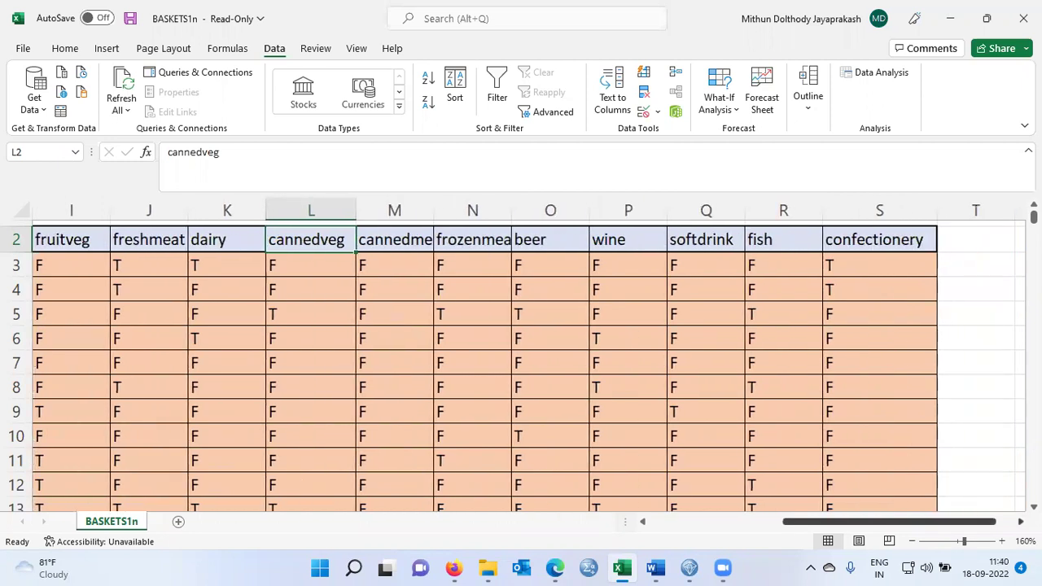
pyautogui.click(87, 271)
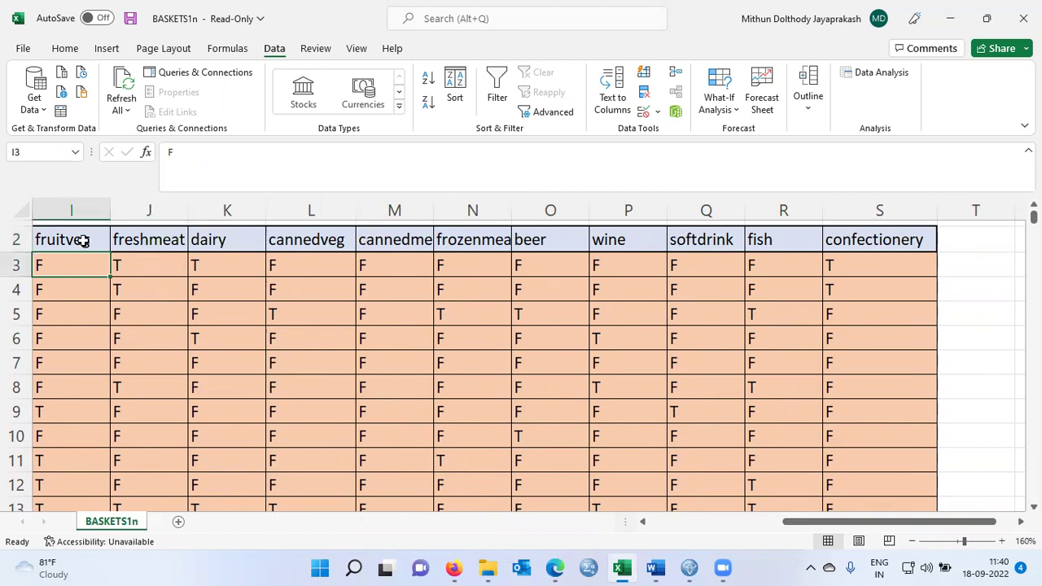
pyautogui.click(82, 241)
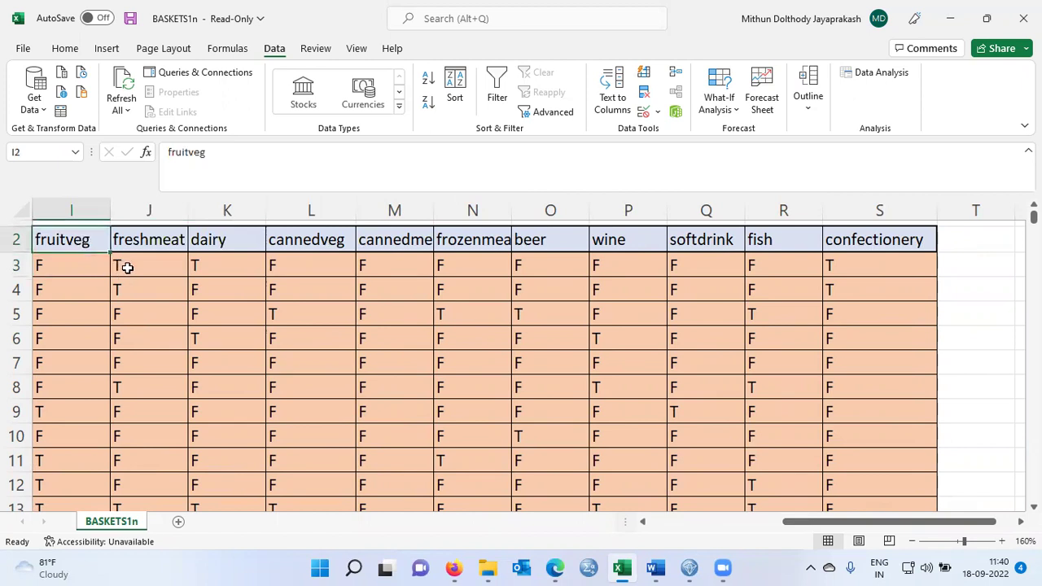
pyautogui.click(127, 268)
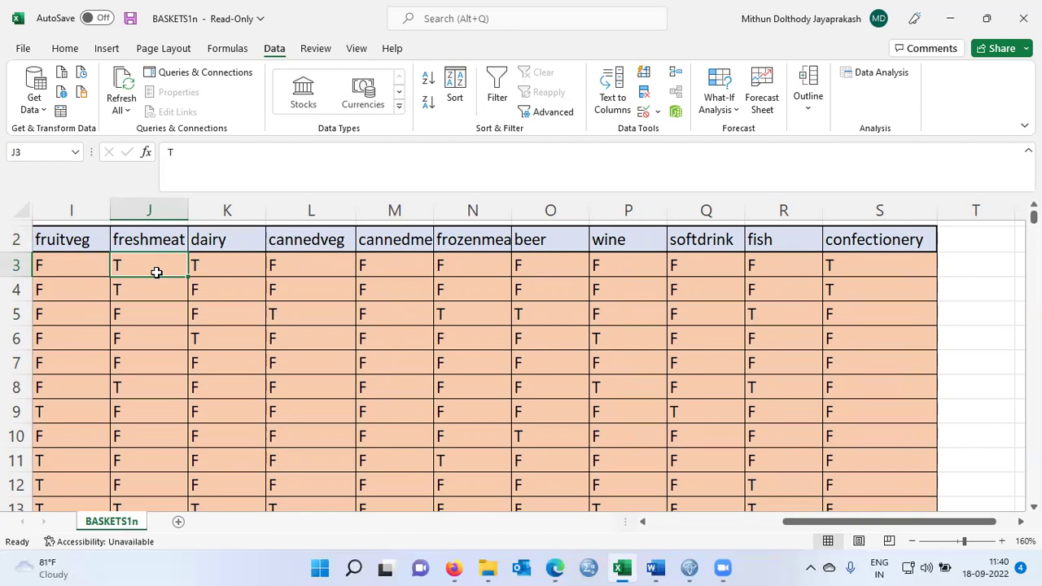
pyautogui.click(215, 269)
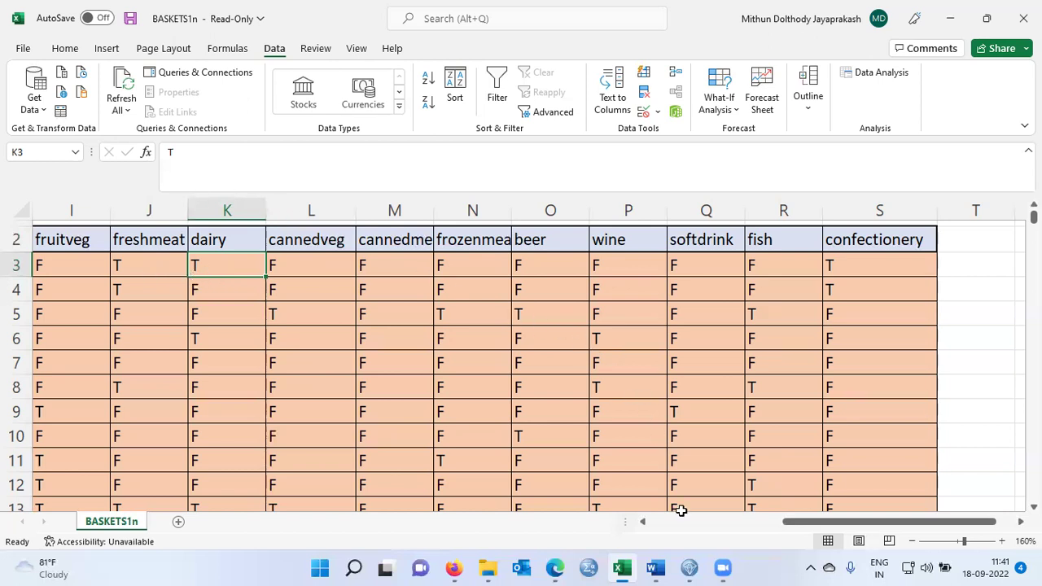
# Step: Switch to IBM SPSS Modeler and add a Var. File source node to the empty stream canvas
pyautogui.moveTo(688, 567)
pyautogui.click(674, 445)
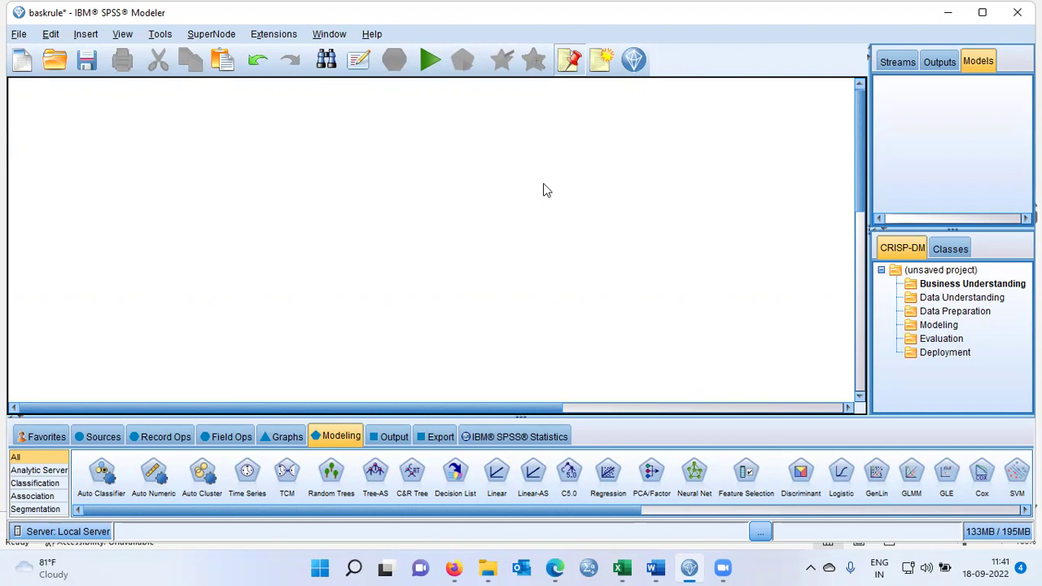
pyautogui.click(99, 439)
pyautogui.click(162, 438)
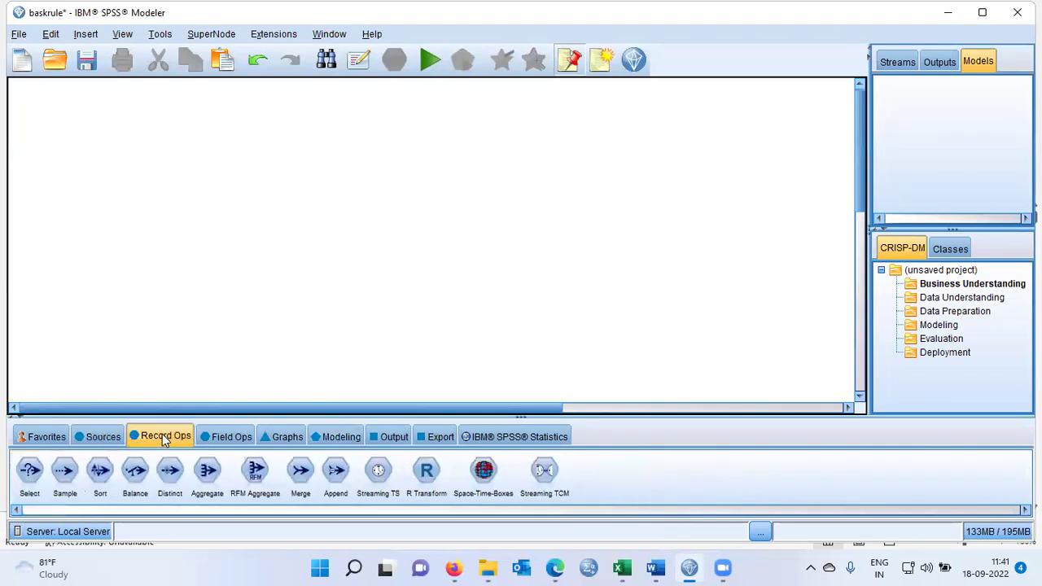
pyautogui.click(218, 437)
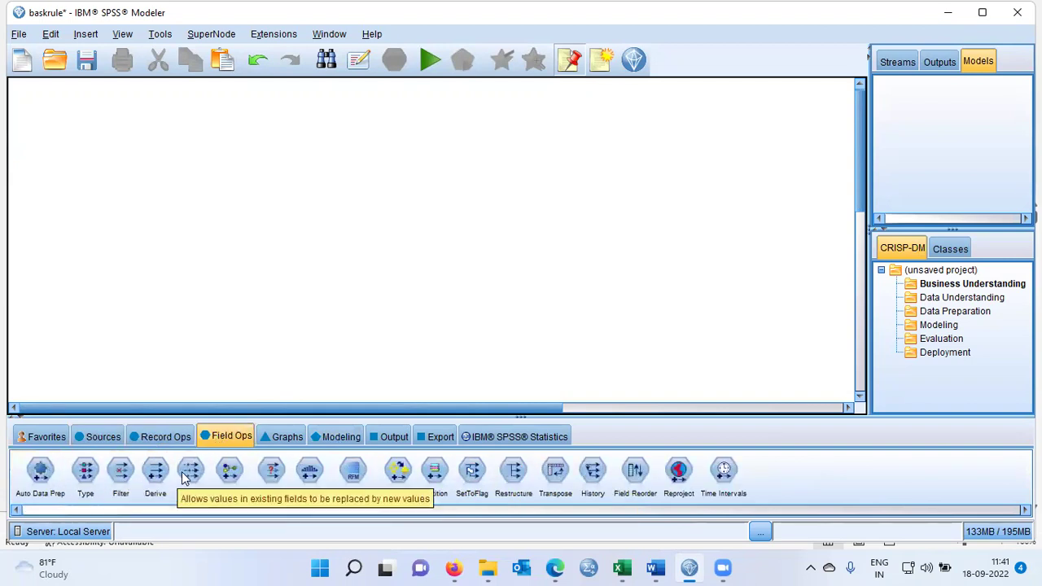
pyautogui.click(110, 444)
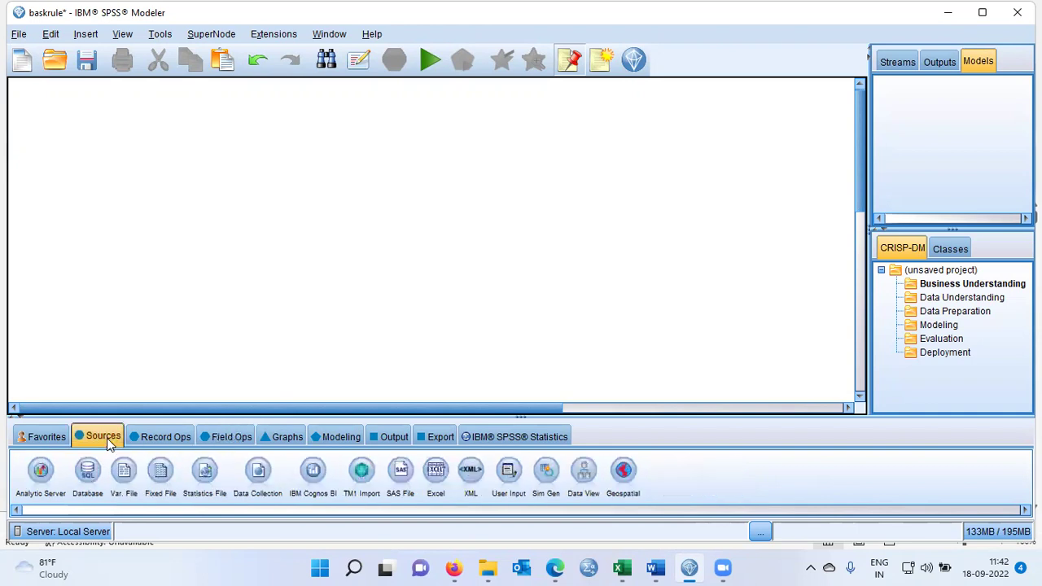
pyautogui.doubleClick(124, 477)
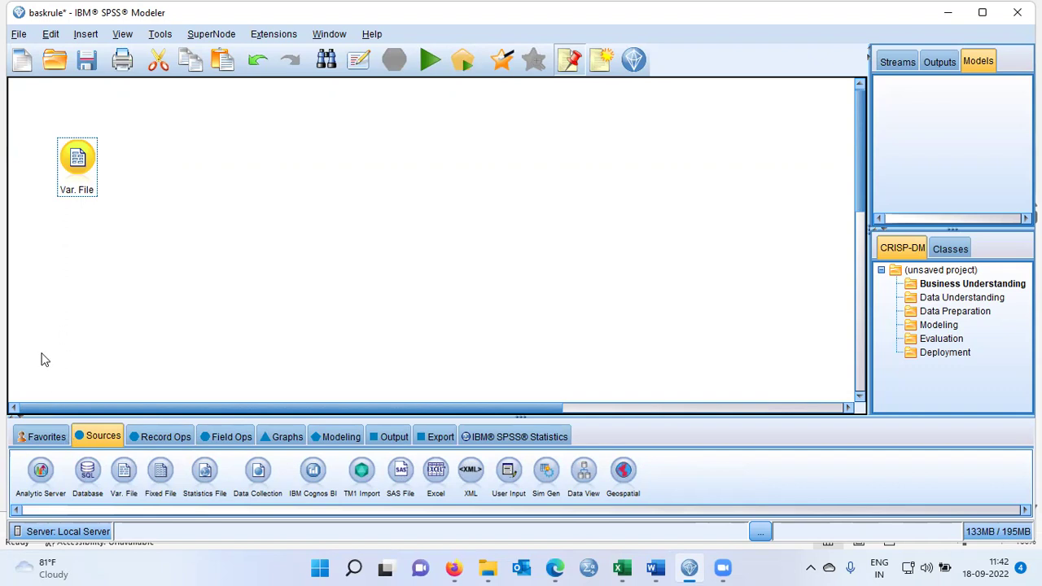
# Step: Load the BASKETS1n file from the Modeler 18.0 Demos folder into the Var. File node
pyautogui.doubleClick(85, 167)
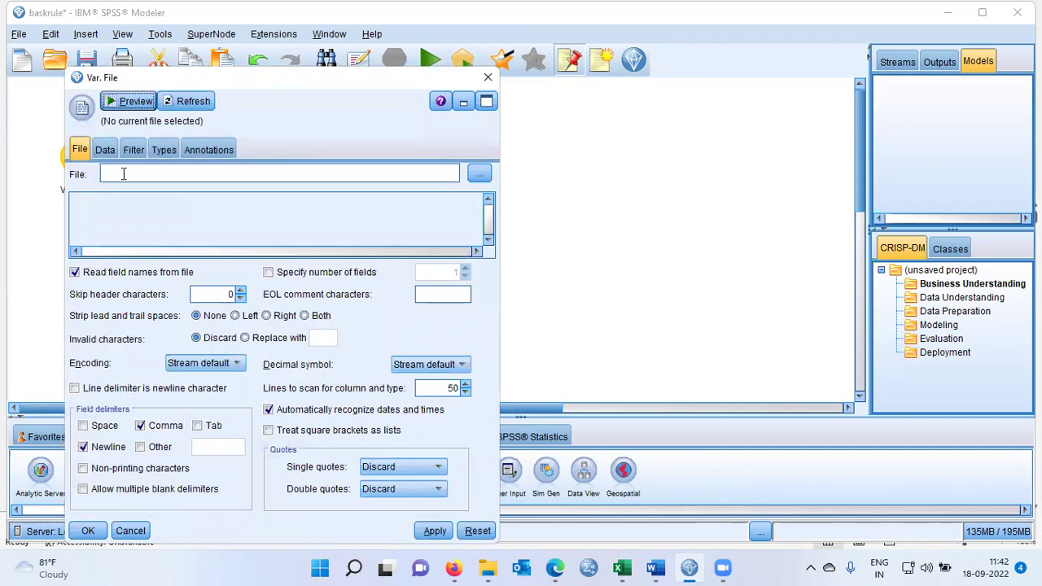
pyautogui.click(123, 174)
pyautogui.click(479, 176)
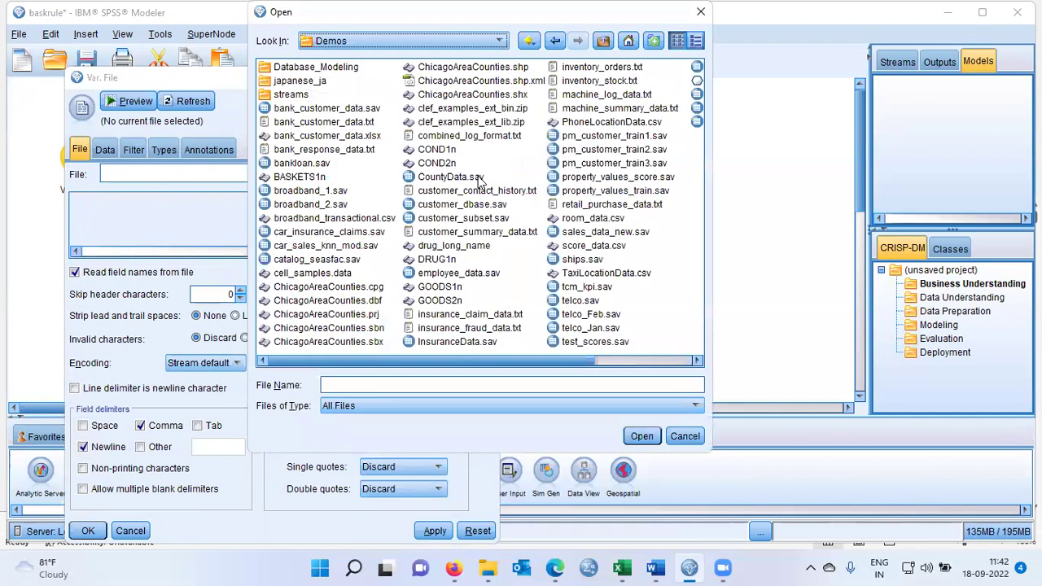
pyautogui.click(316, 181)
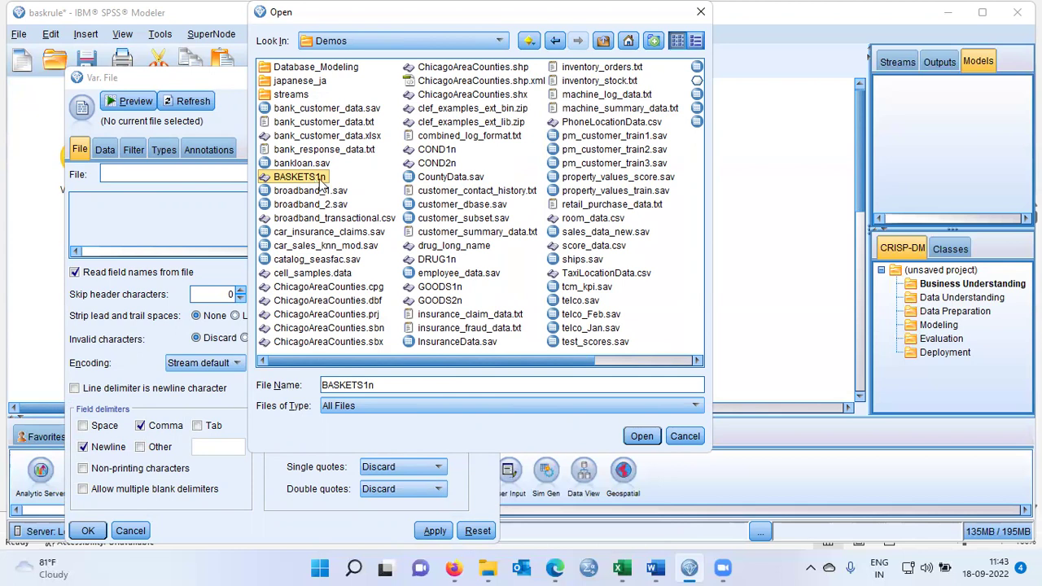
pyautogui.click(499, 43)
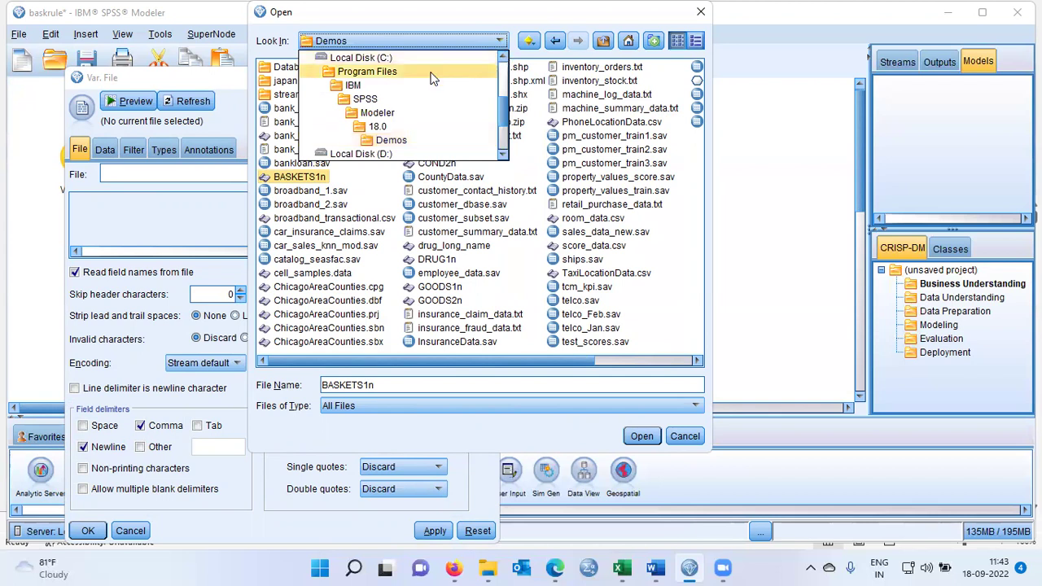
pyautogui.click(397, 141)
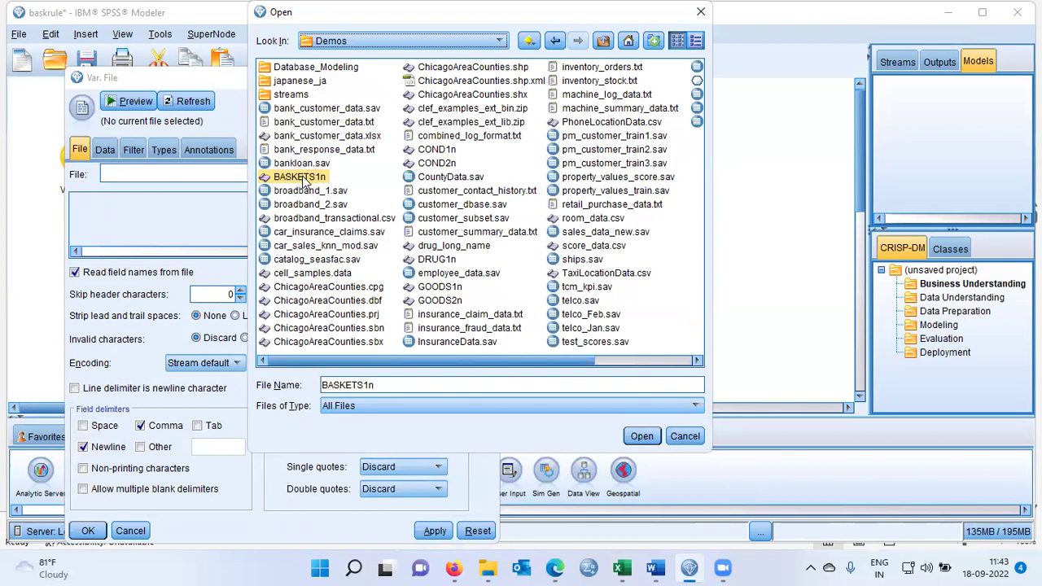
pyautogui.click(641, 437)
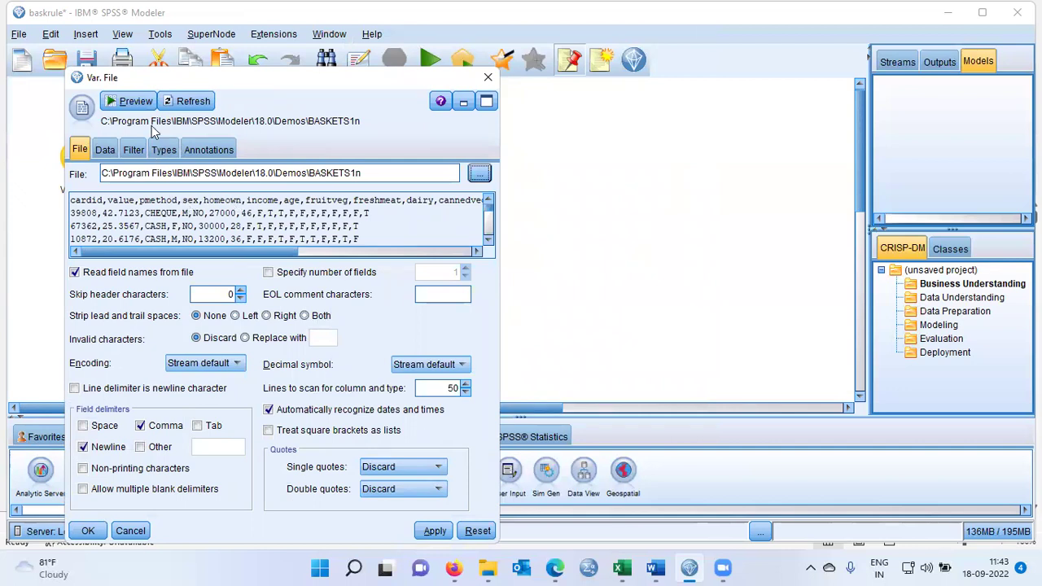
# Step: Preview the BASKETS1n records in a maximized window, and accept the source node's settings
pyautogui.click(136, 101)
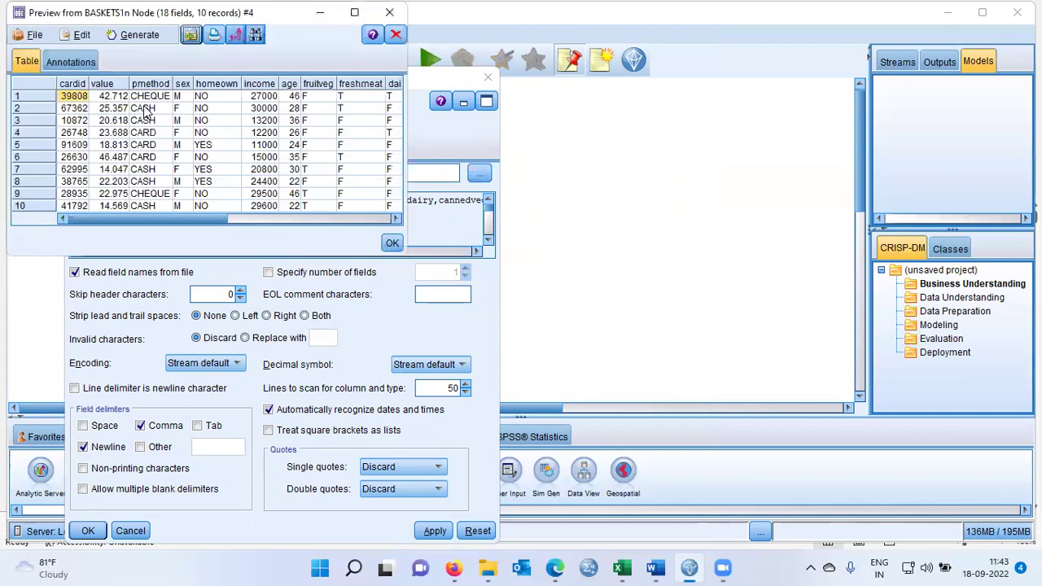
pyautogui.click(354, 12)
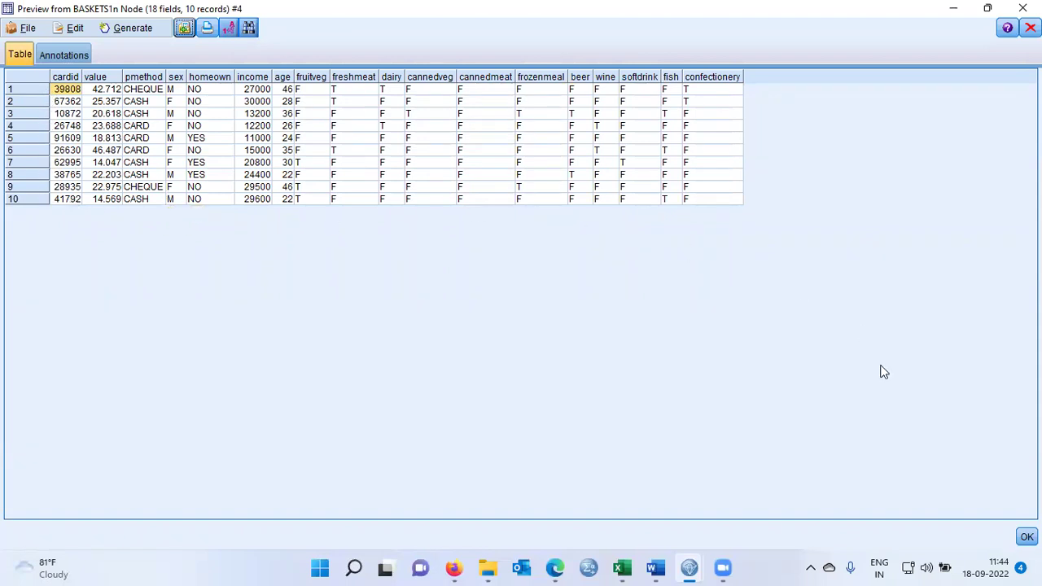
pyautogui.click(1027, 536)
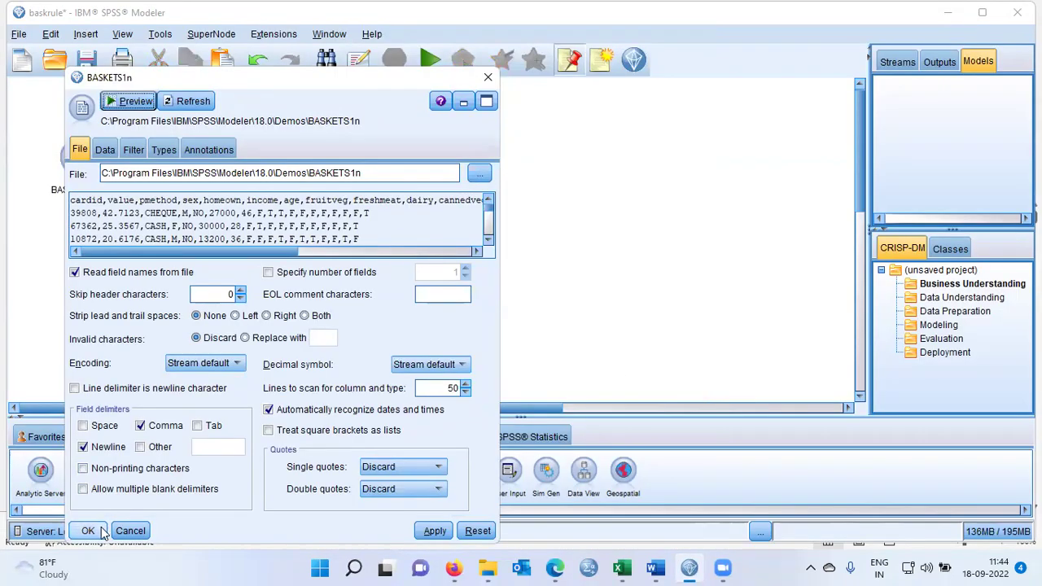
pyautogui.click(89, 530)
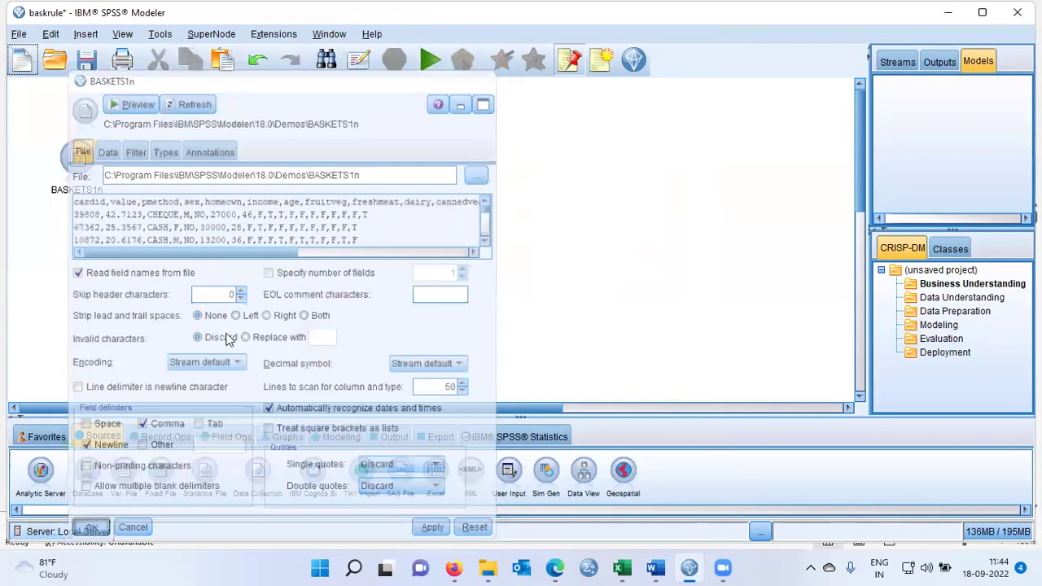
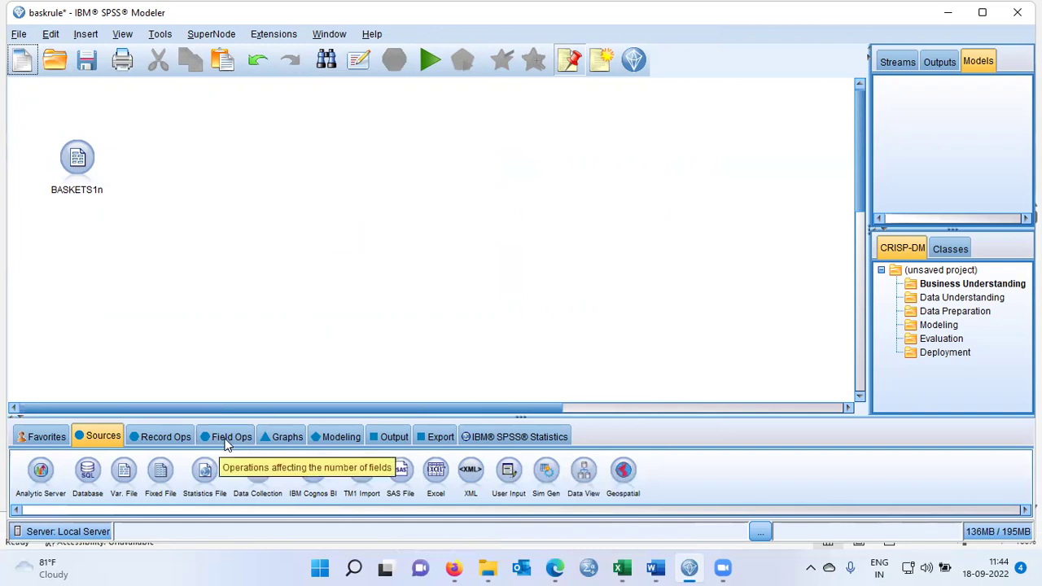
# Step: Add a Type node connected to the BASKETS1n source and open its field settings at full size
pyautogui.click(228, 439)
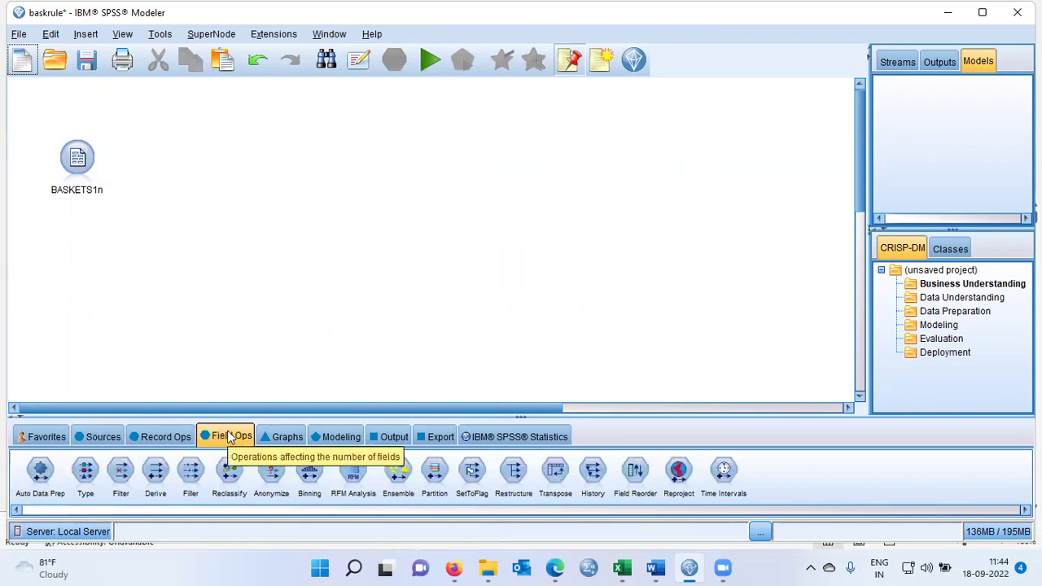
pyautogui.doubleClick(86, 470)
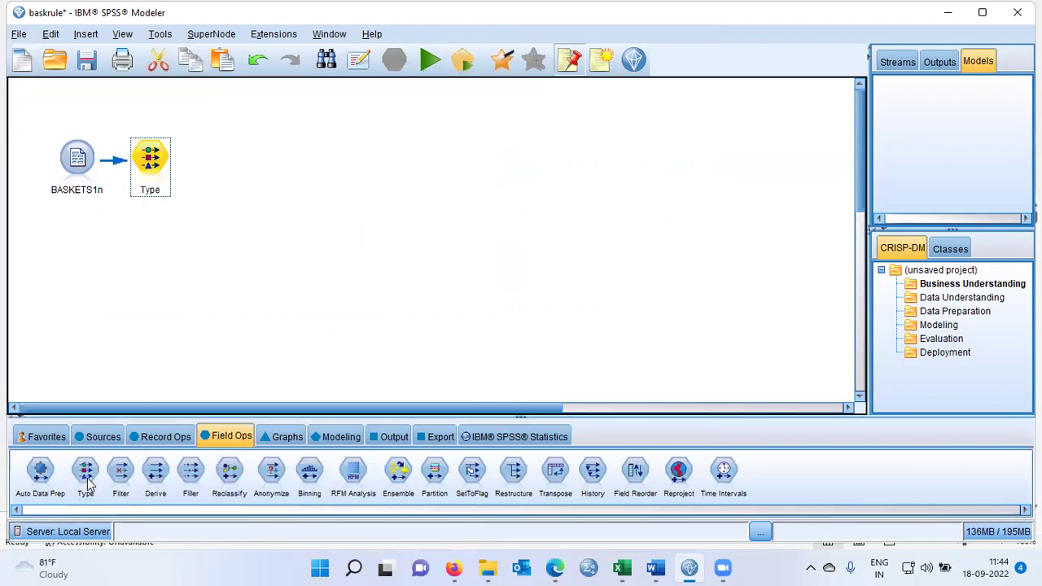
pyautogui.doubleClick(159, 179)
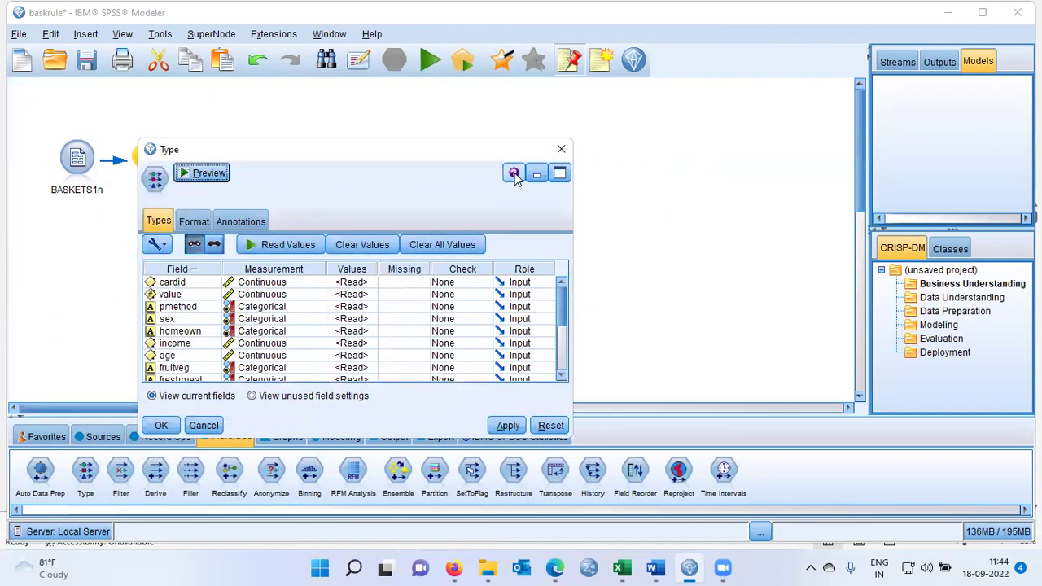
pyautogui.click(559, 173)
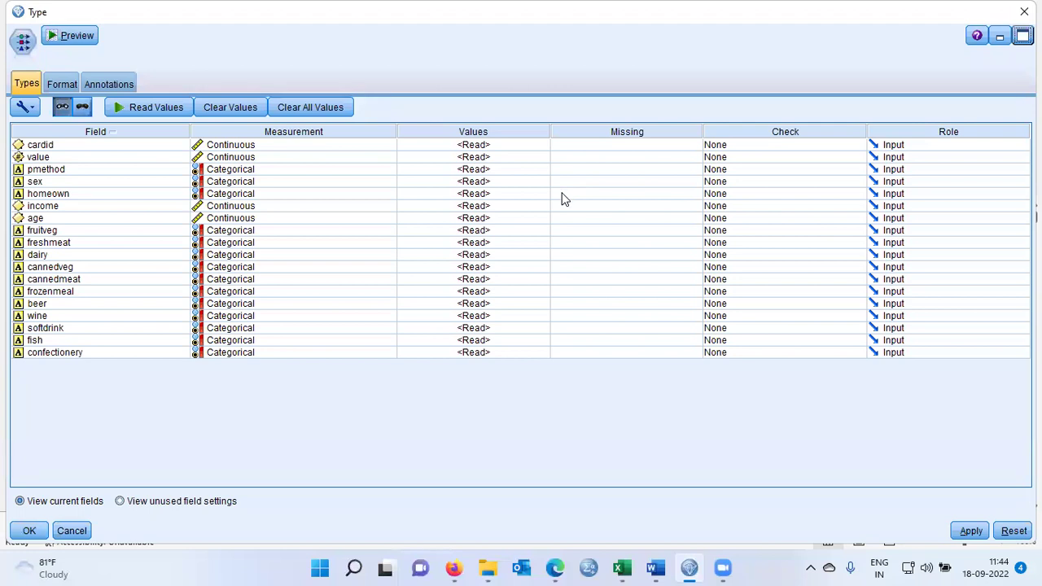
# Step: Set the role of the fields from cardid through age to None in the Type node
pyautogui.moveTo(75, 147); pyautogui.dragTo(91, 224)
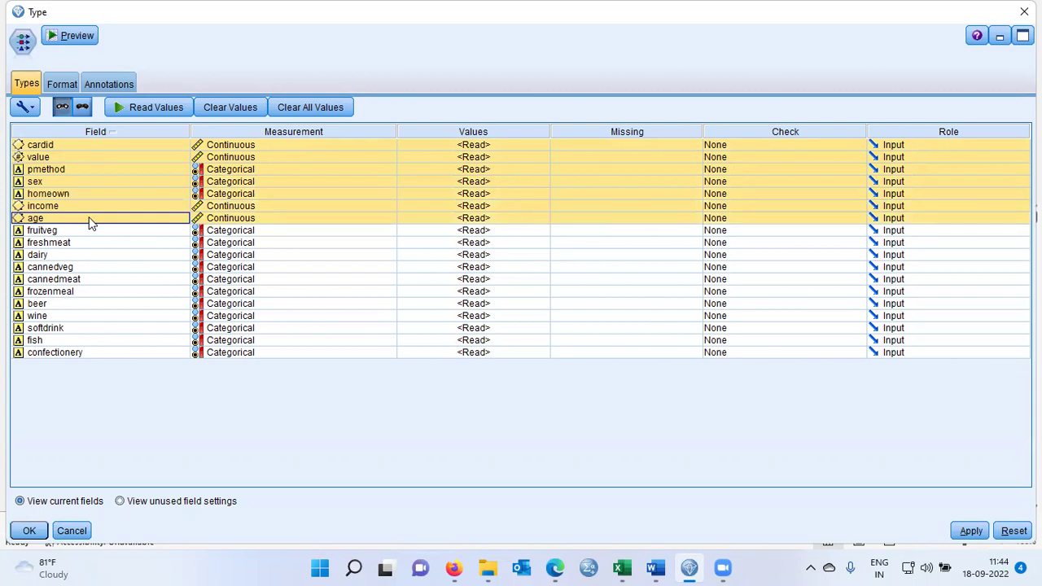
pyautogui.click(981, 155)
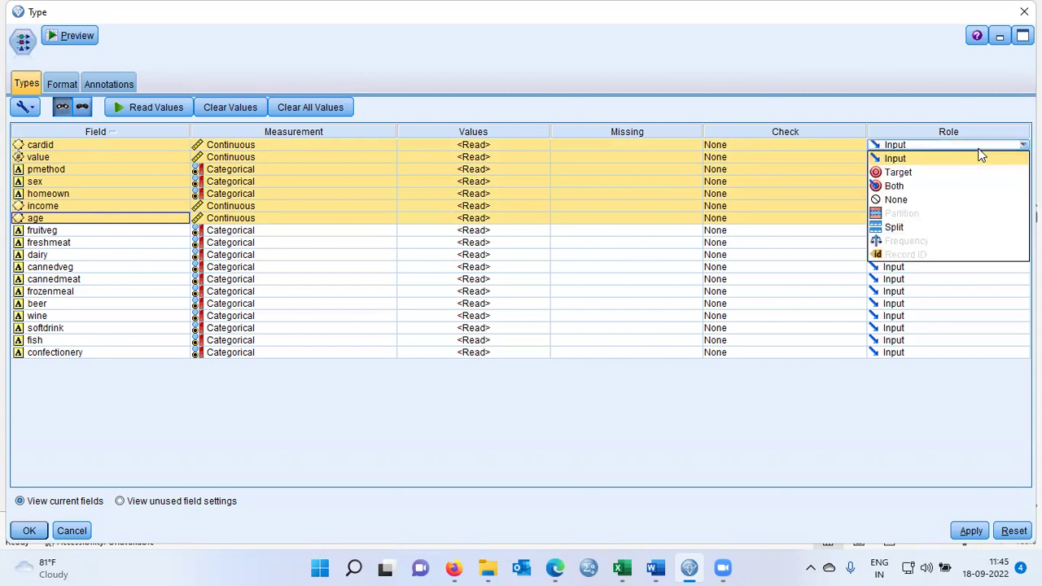
pyautogui.click(953, 201)
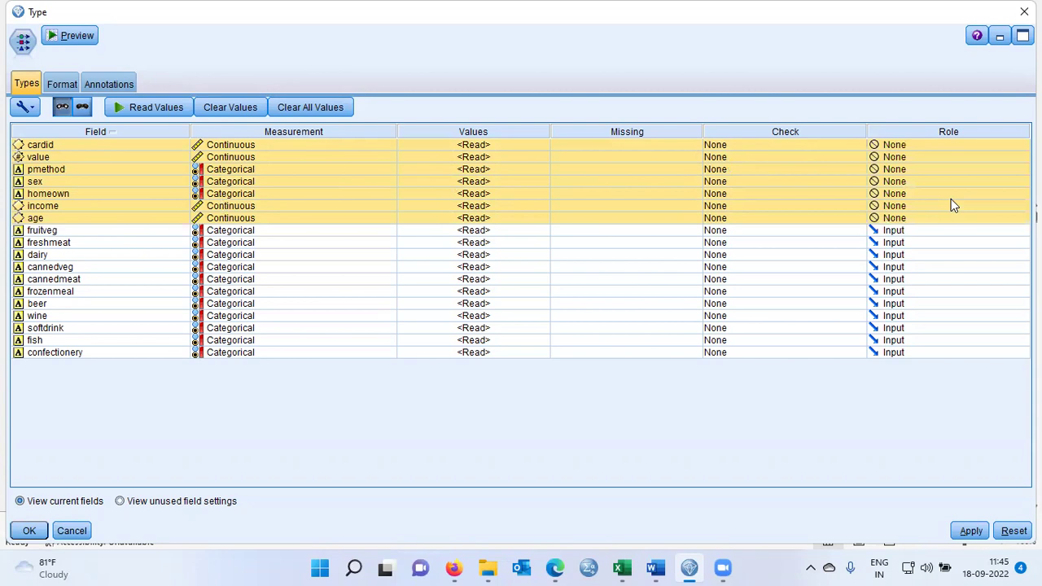
# Step: Set the role of the product fields from fruitveg through confectionery to Both, and read the values of all fields into the Type node
pyautogui.click(135, 230)
pyautogui.moveTo(135, 231); pyautogui.dragTo(139, 351)
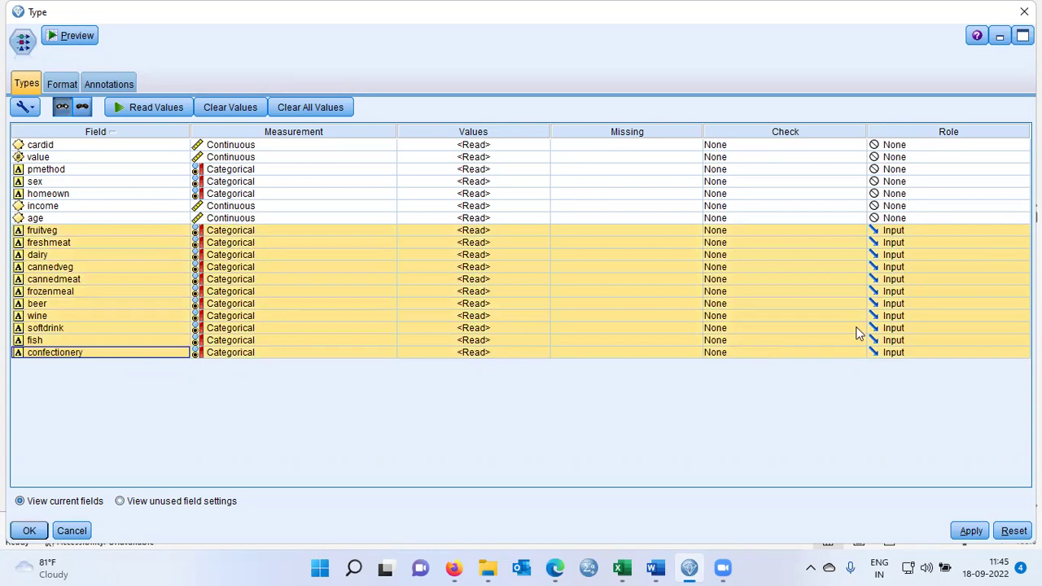
pyautogui.click(1013, 256)
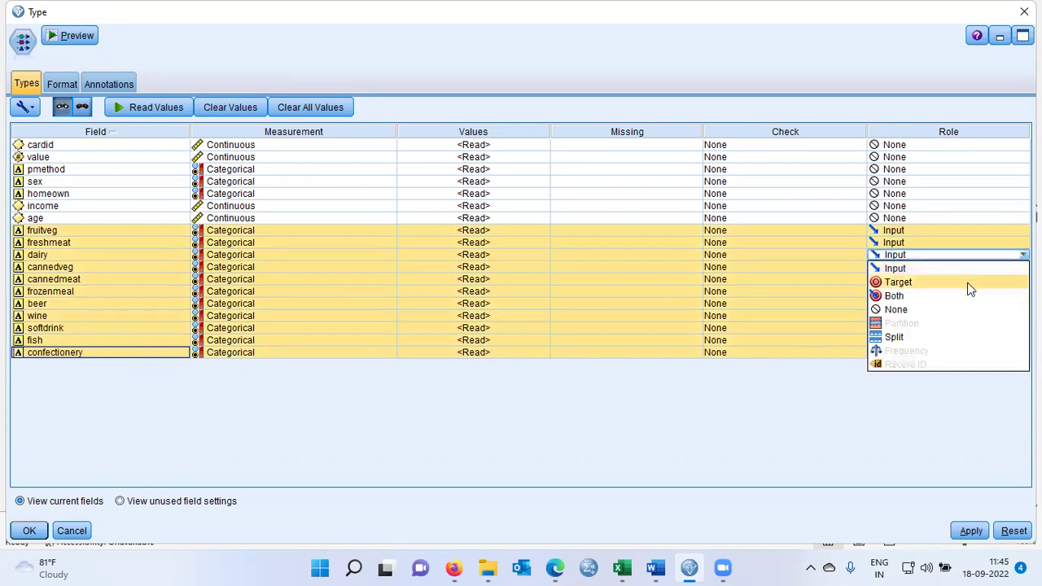
pyautogui.click(968, 296)
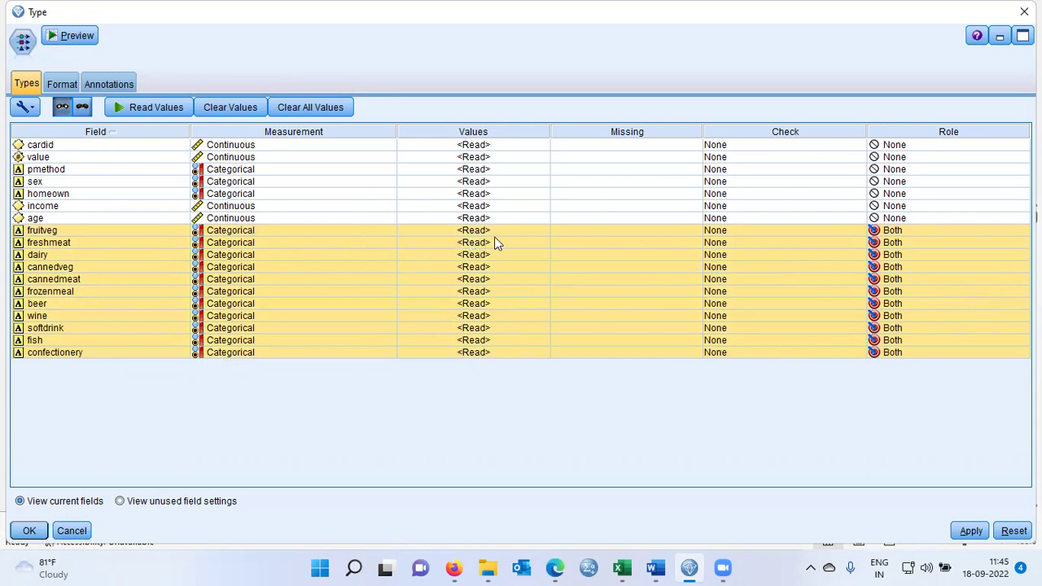
pyautogui.click(173, 111)
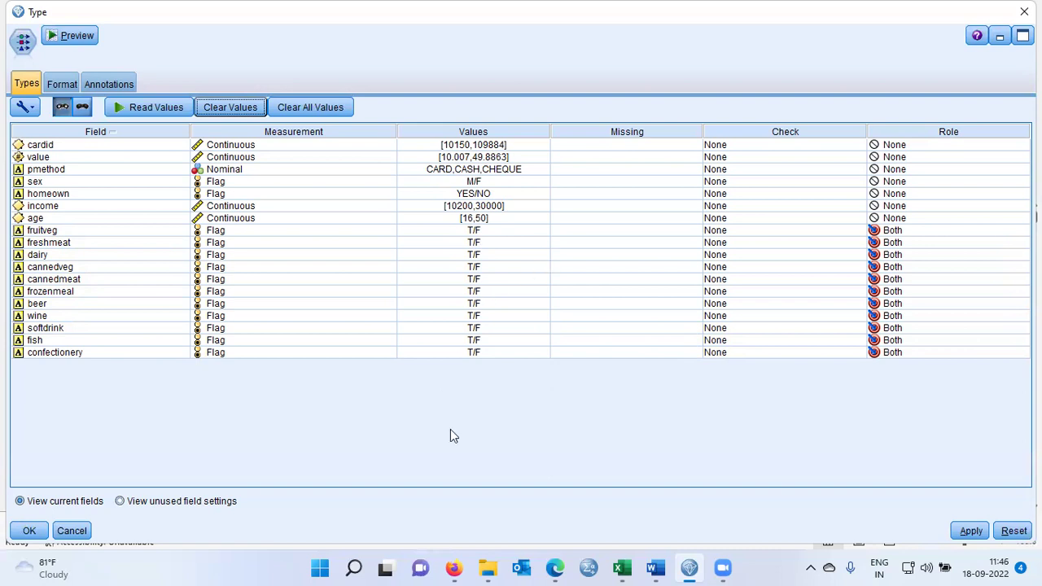
pyautogui.click(29, 530)
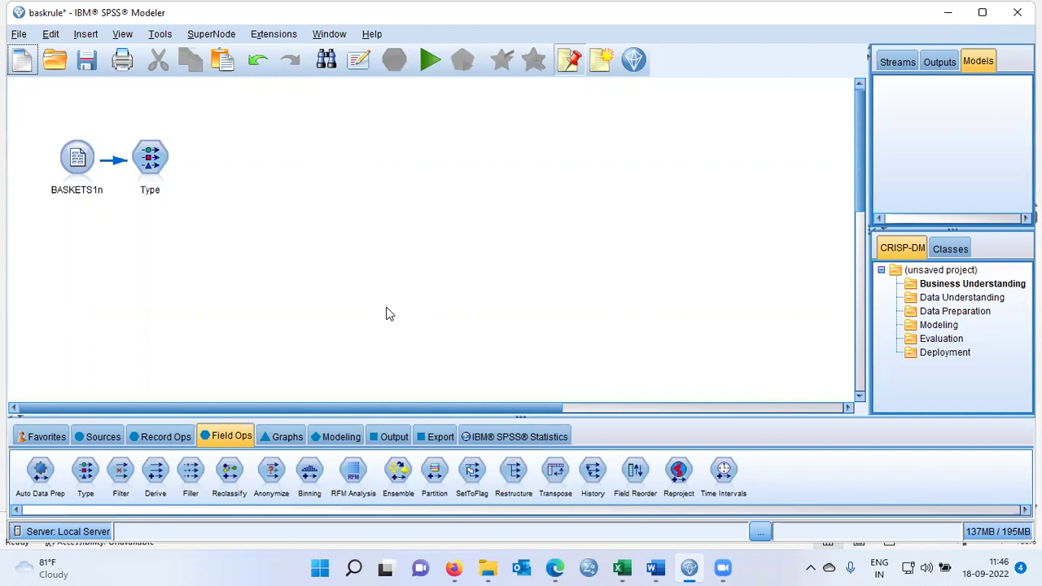
# Step: Attach a Table node to the Type node and run it to view the basket records in a maximized window
pyautogui.click(394, 437)
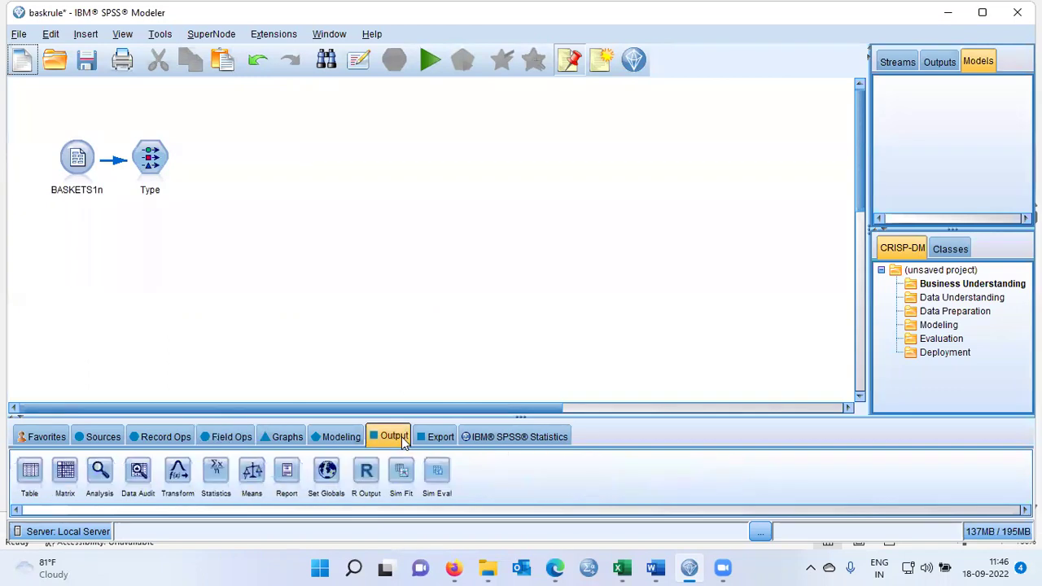
pyautogui.doubleClick(30, 476)
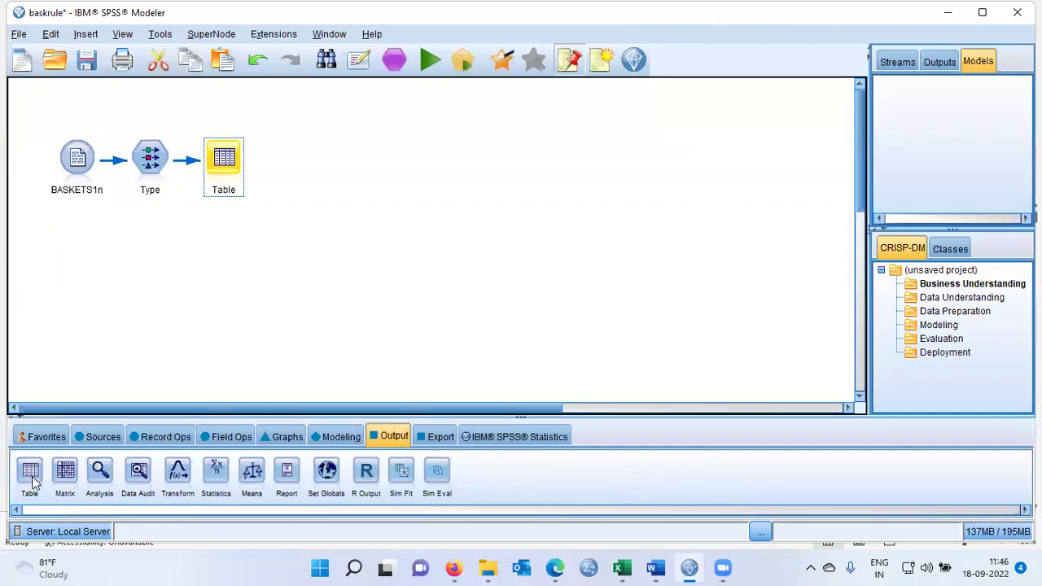
pyautogui.rightClick(232, 173)
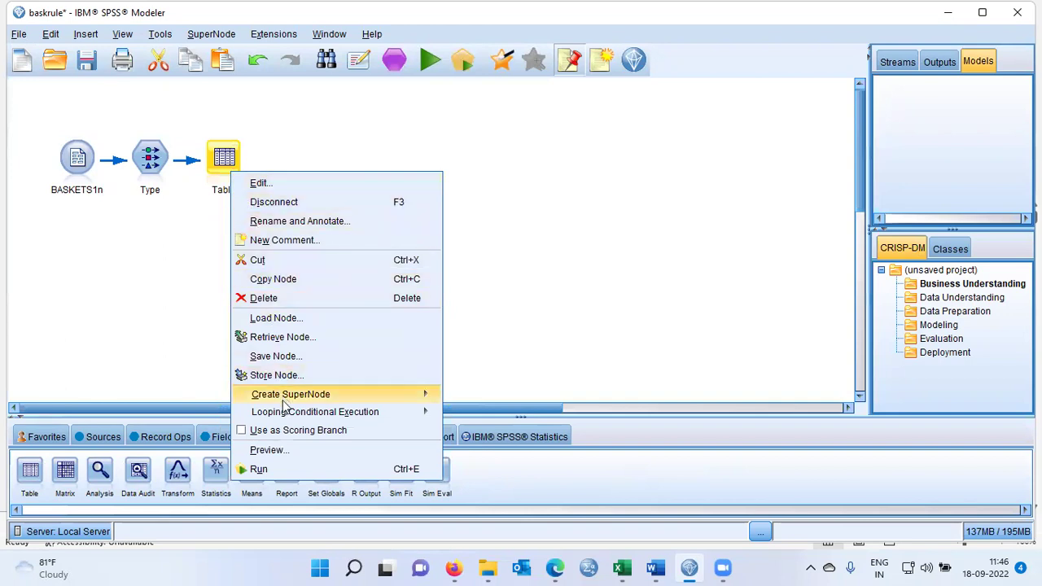
pyautogui.click(300, 469)
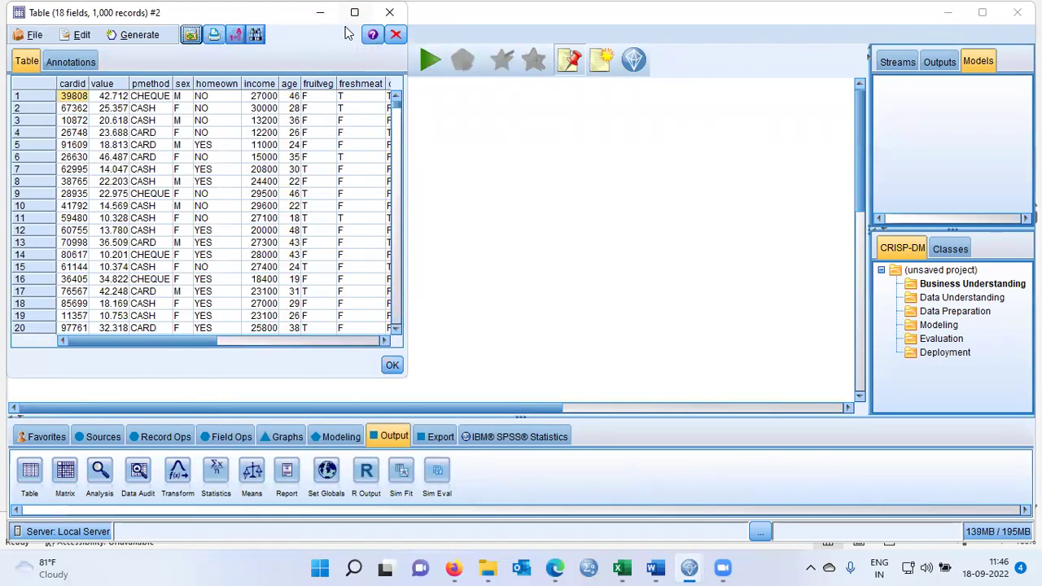
pyautogui.click(354, 13)
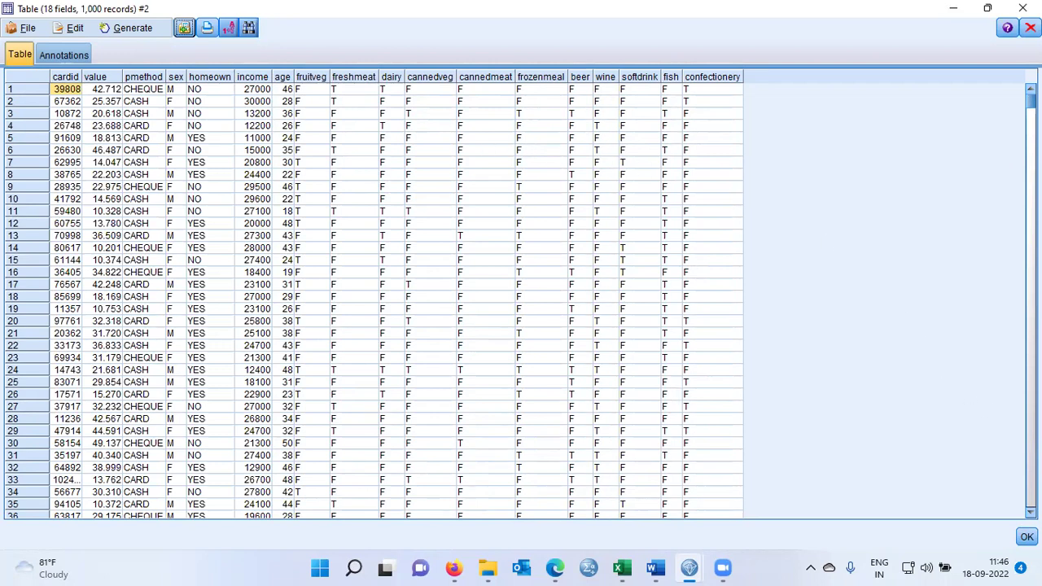
pyautogui.click(1026, 536)
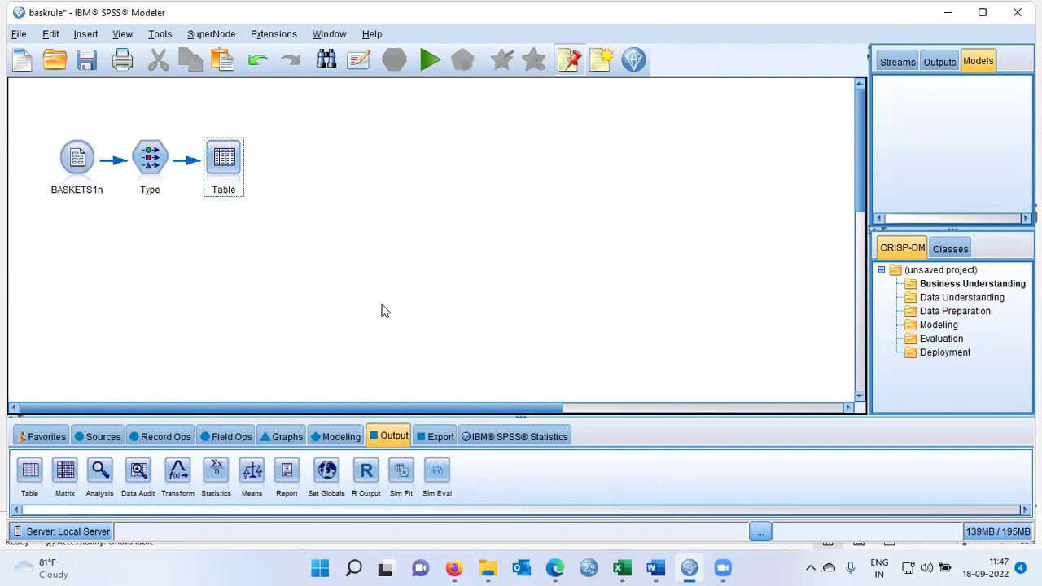
# Step: Add an Apriori association modeling node to the stream and place it below the Type node
pyautogui.click(349, 441)
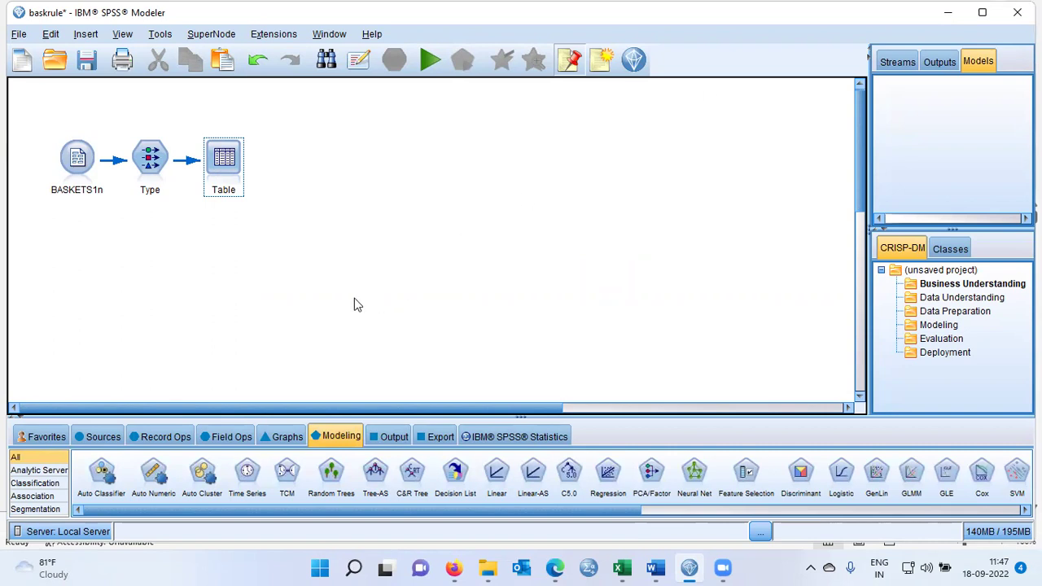
pyautogui.click(32, 497)
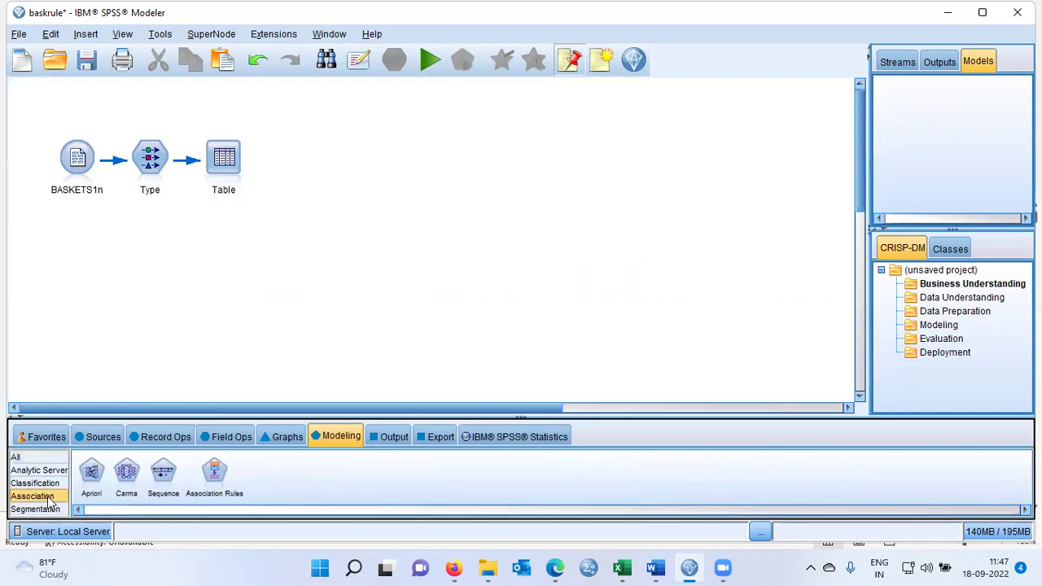
pyautogui.doubleClick(98, 481)
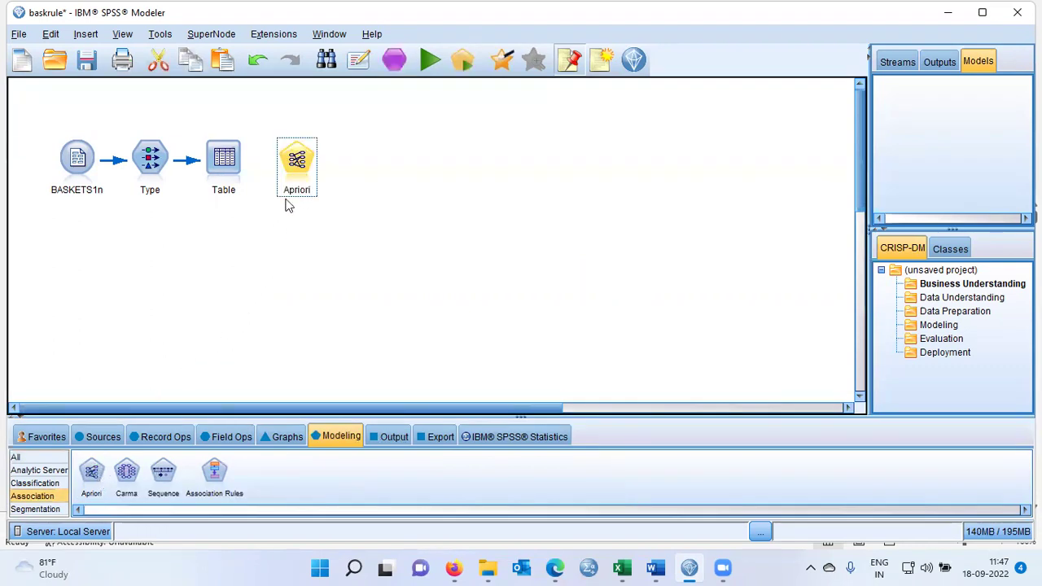
pyautogui.moveTo(297, 172); pyautogui.dragTo(154, 260)
# Step: Connect the Type node to the Apriori node, and move the BASKETS1n source node slightly farther from the Type node
pyautogui.click(151, 164)
pyautogui.rightClick(150, 164)
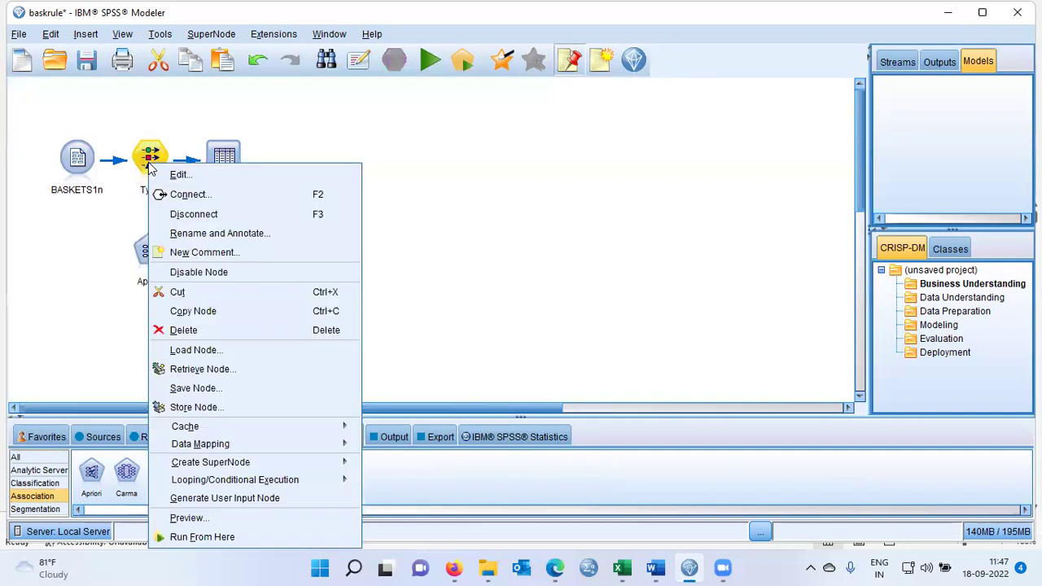
pyautogui.click(189, 194)
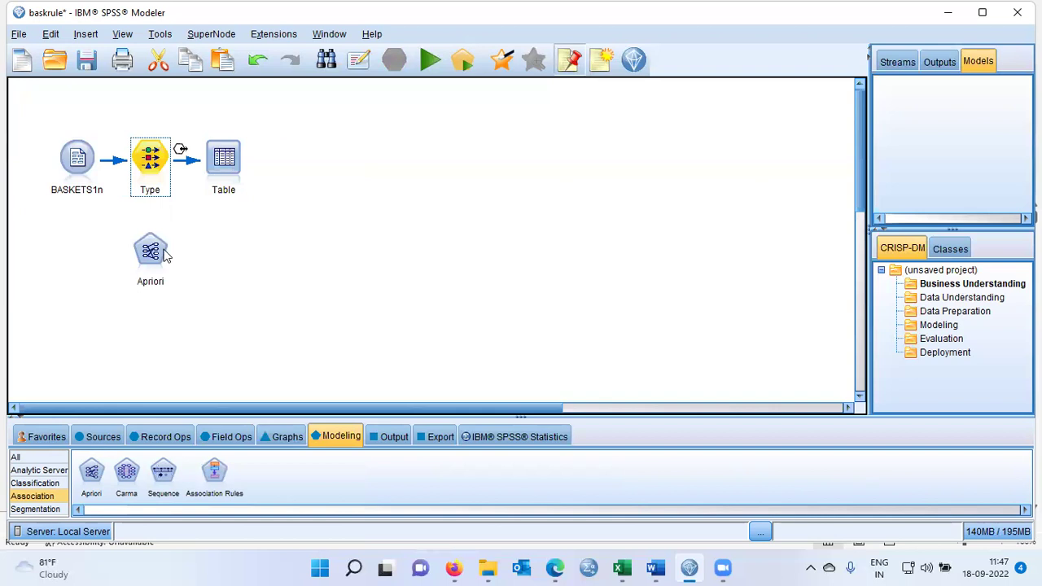
pyautogui.click(161, 253)
pyautogui.moveTo(160, 259); pyautogui.dragTo(161, 269)
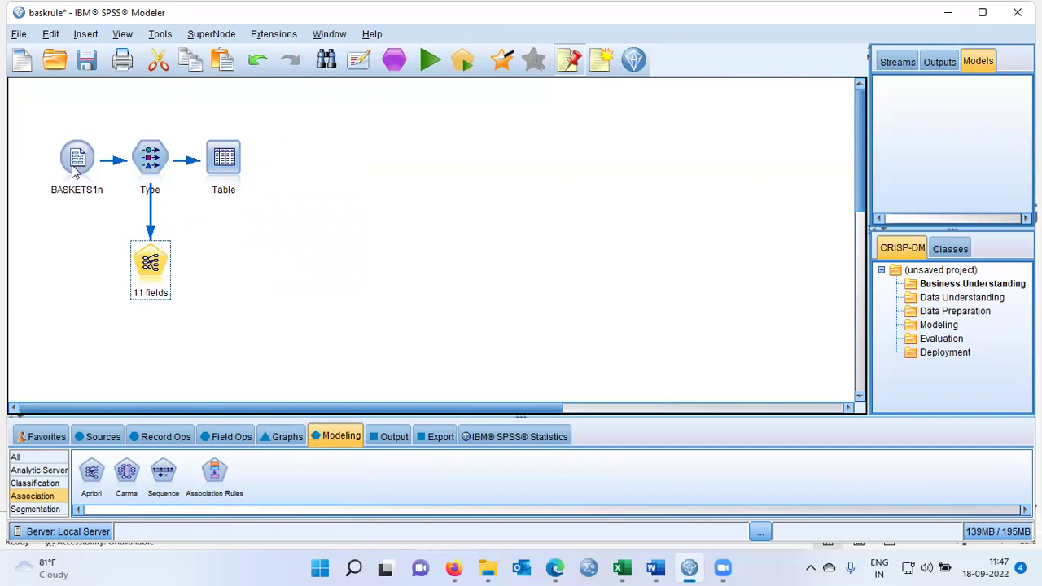
pyautogui.moveTo(75, 169); pyautogui.dragTo(56, 169)
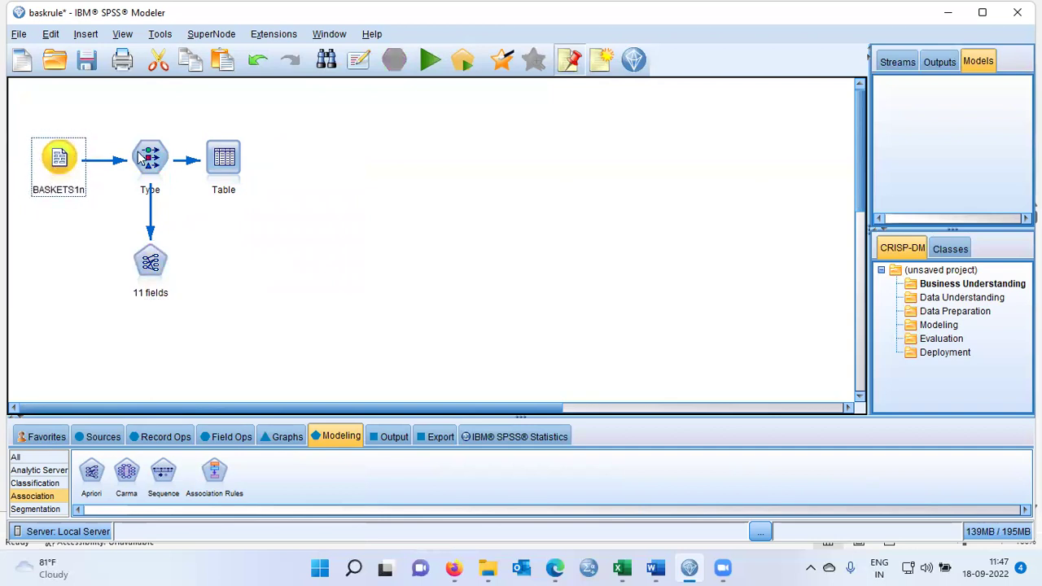
# Step: Run the Apriori node and browse the generated association model in a maximized window
pyautogui.rightClick(149, 266)
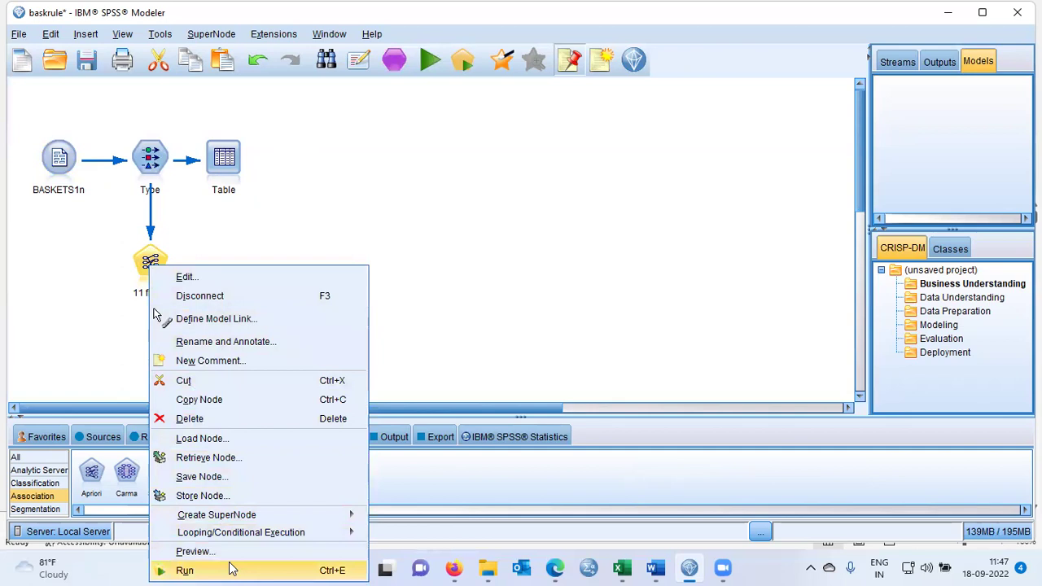
pyautogui.click(185, 570)
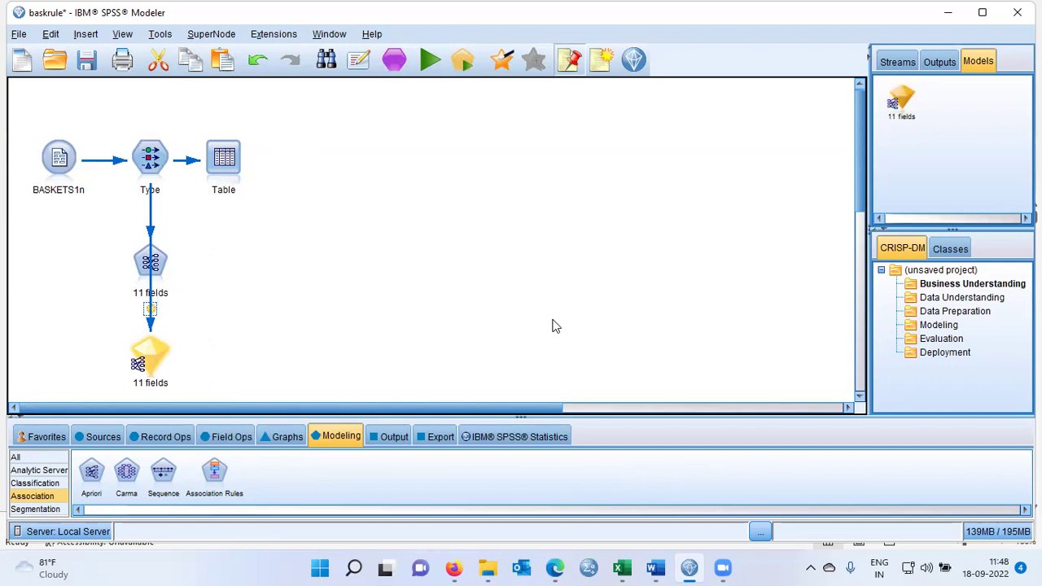
pyautogui.rightClick(901, 107)
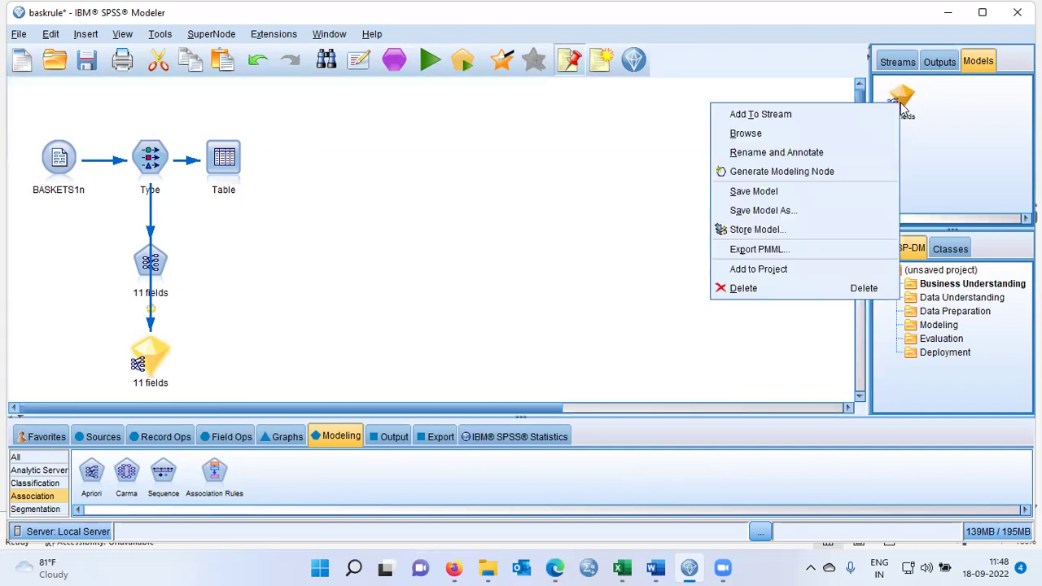
pyautogui.click(848, 134)
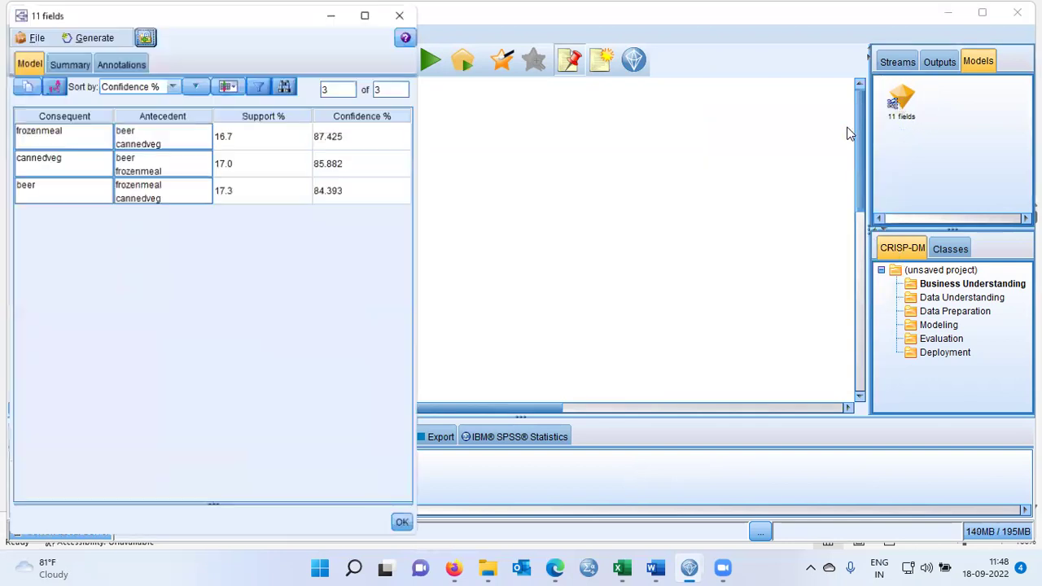
pyautogui.doubleClick(349, 26)
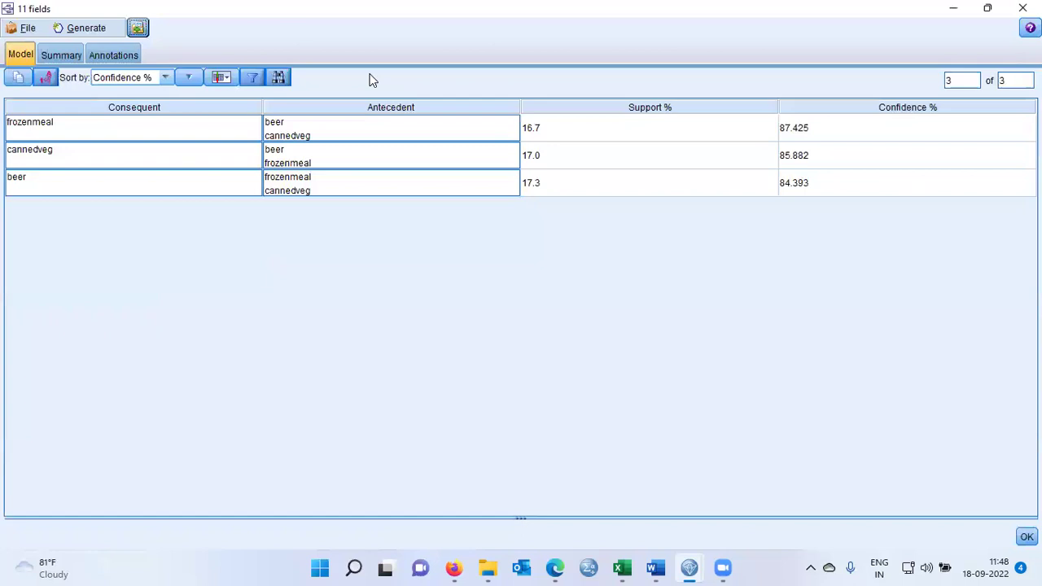
# Step: Show all rule measures in the association rules table and widen the Consequent and Antecedent columns
pyautogui.click(221, 77)
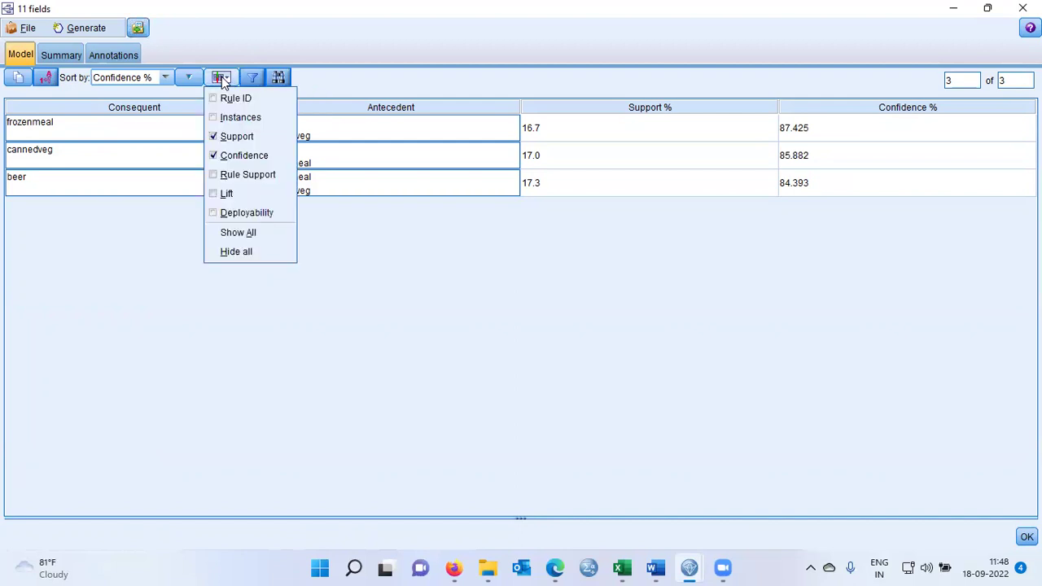
pyautogui.click(238, 233)
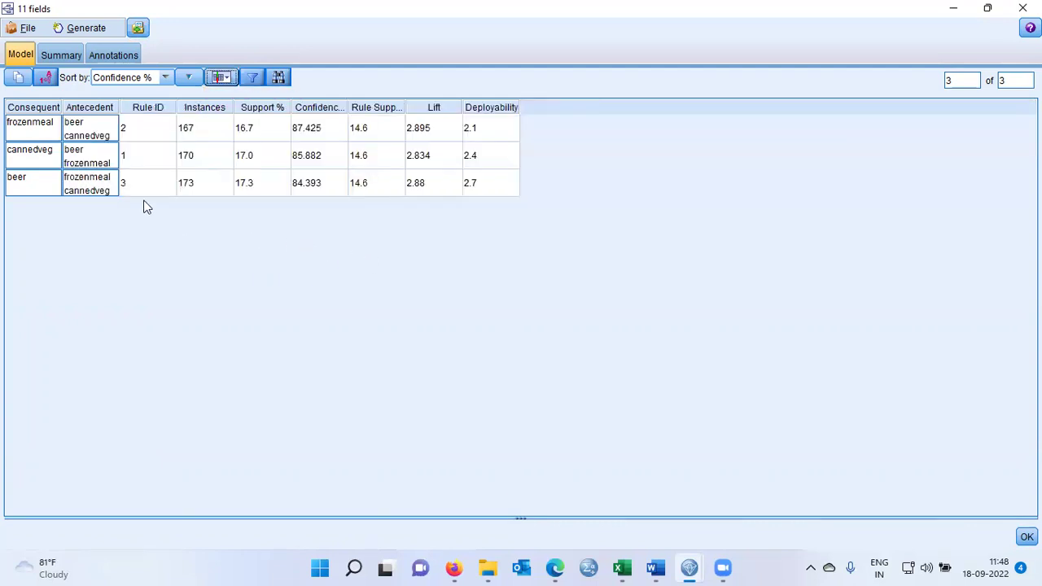
pyautogui.moveTo(62, 107); pyautogui.dragTo(191, 106)
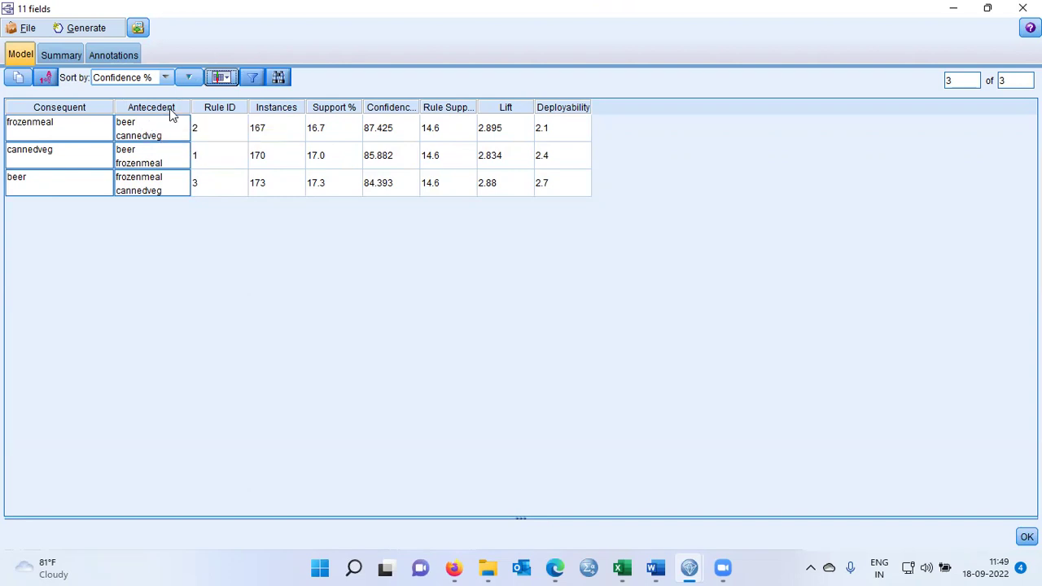
# Step: Examine each association rule's antecedents and consequent, and the support, rule support and lift of the frozenmeal rule
pyautogui.click(141, 139)
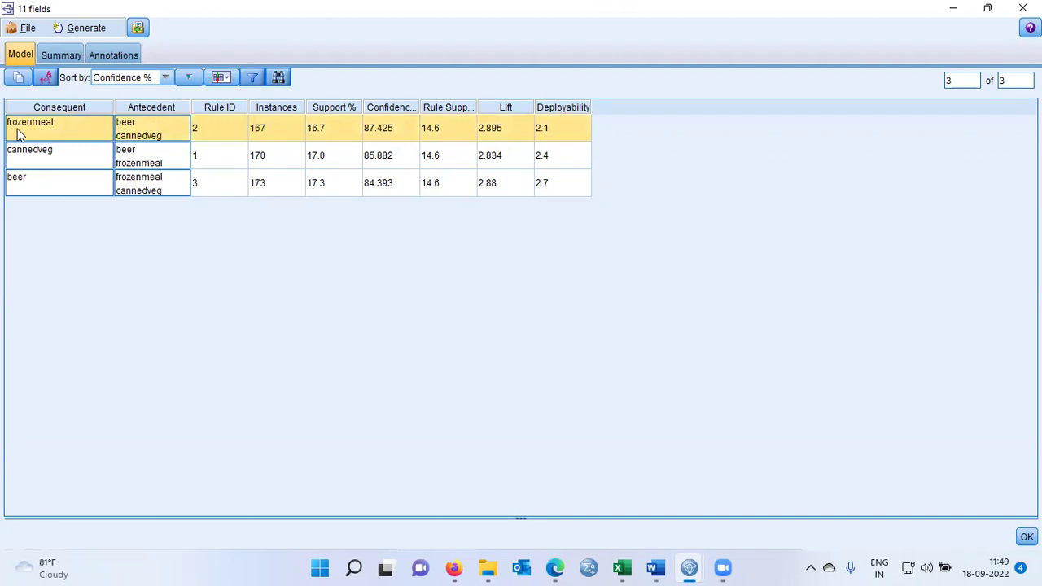
pyautogui.click(131, 154)
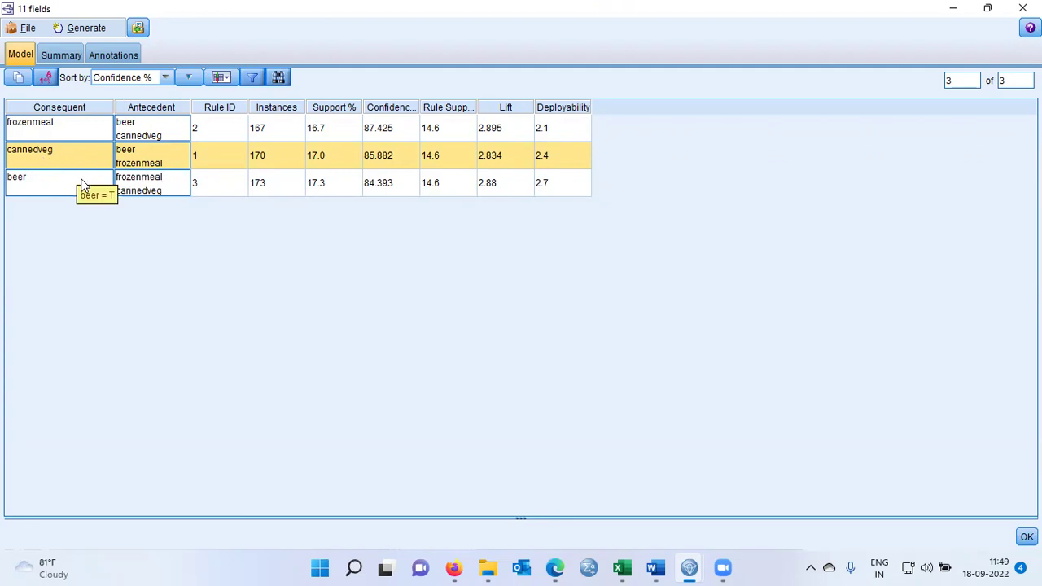
pyautogui.click(133, 183)
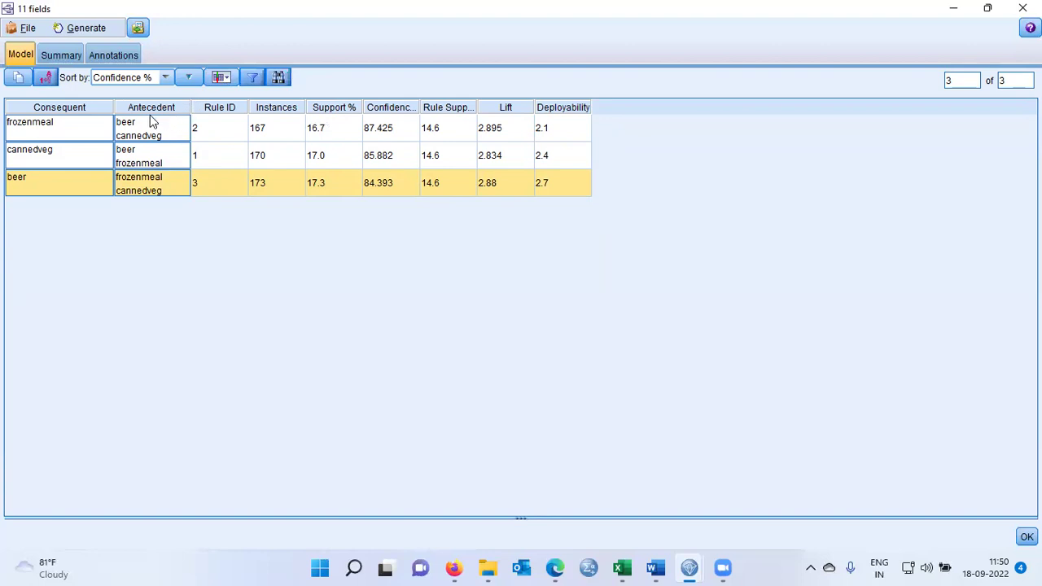
pyautogui.click(329, 135)
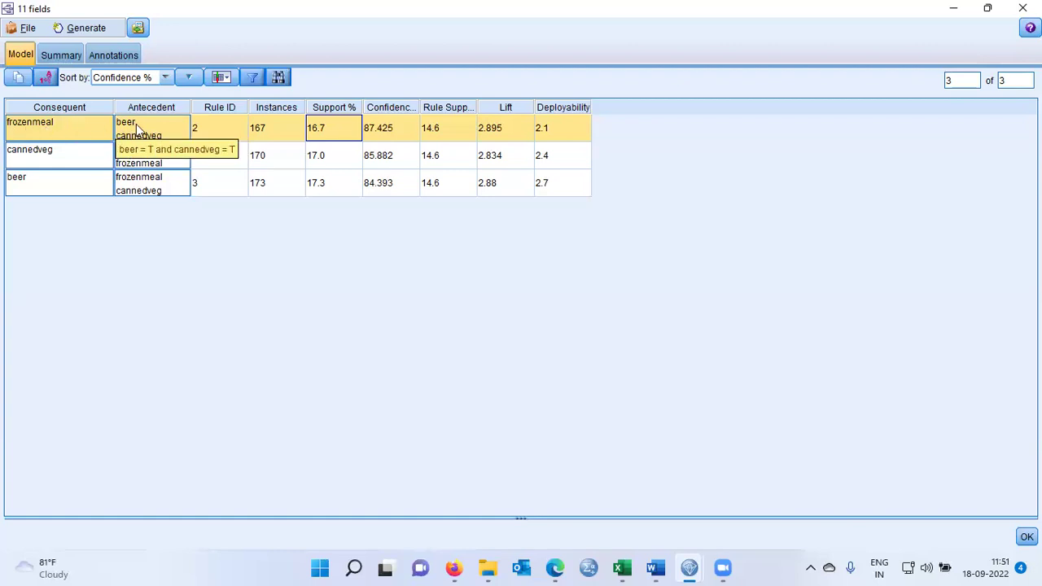
pyautogui.click(440, 129)
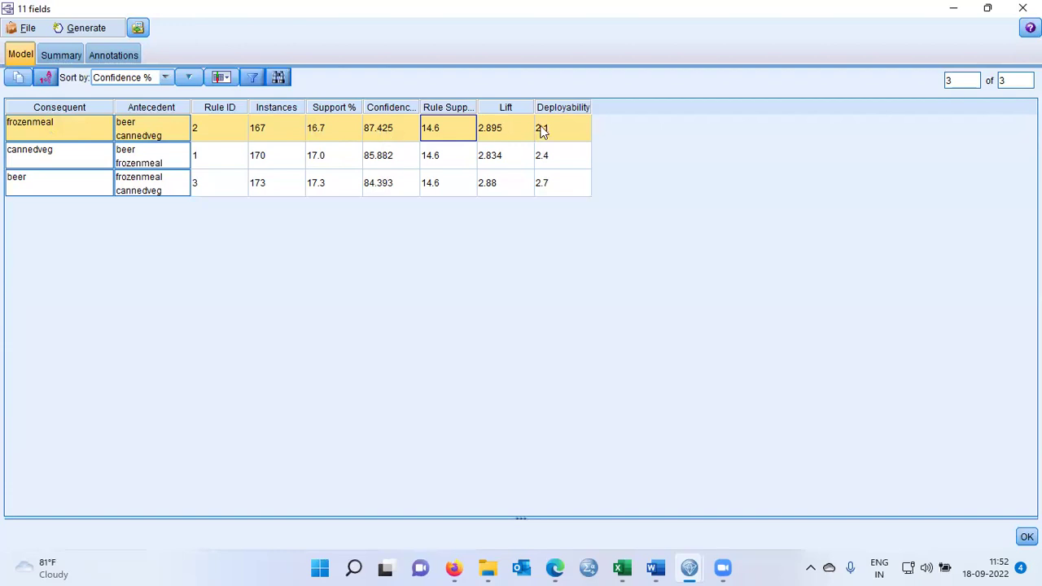
pyautogui.click(511, 128)
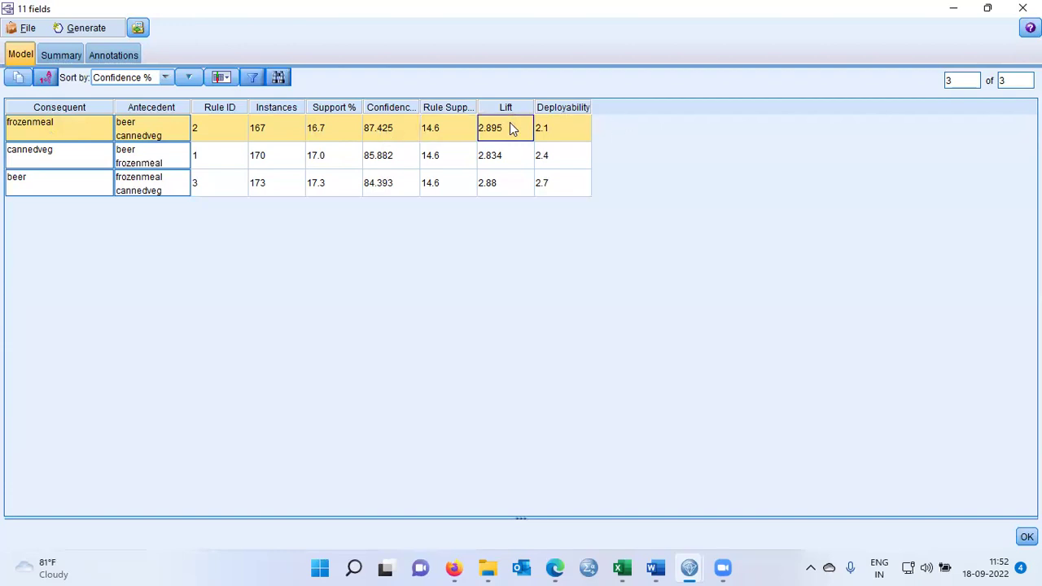